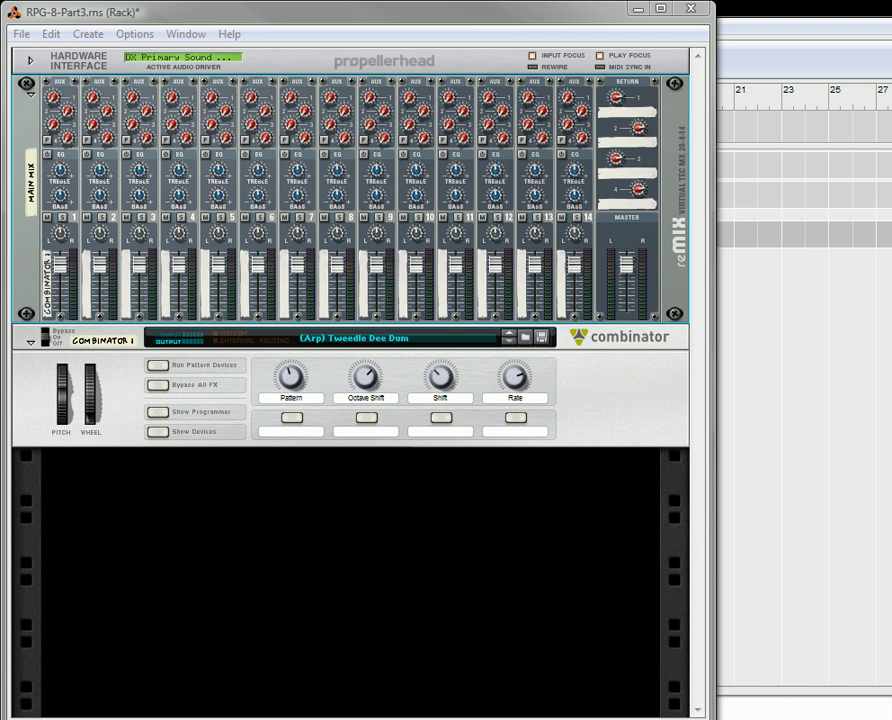
# Step: Play the song while varying the Combinator's Rate, Shift, Octave Shift and Pattern rotaries, and stop playback
pyautogui.press('space')
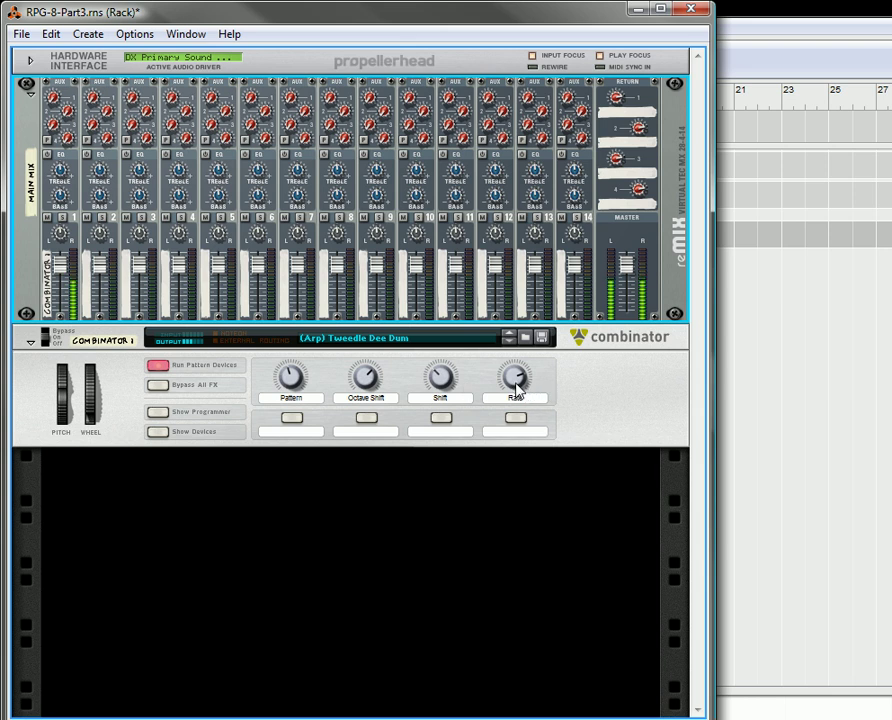
pyautogui.moveTo(520, 378); pyautogui.dragTo(452, 384)
pyautogui.moveTo(442, 375)
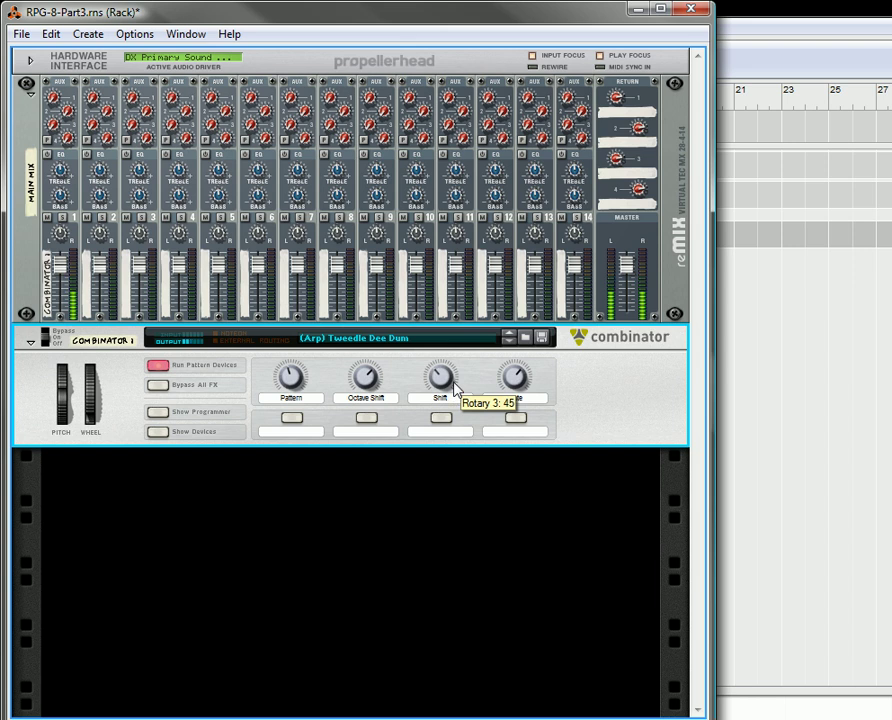
pyautogui.moveTo(380, 414)
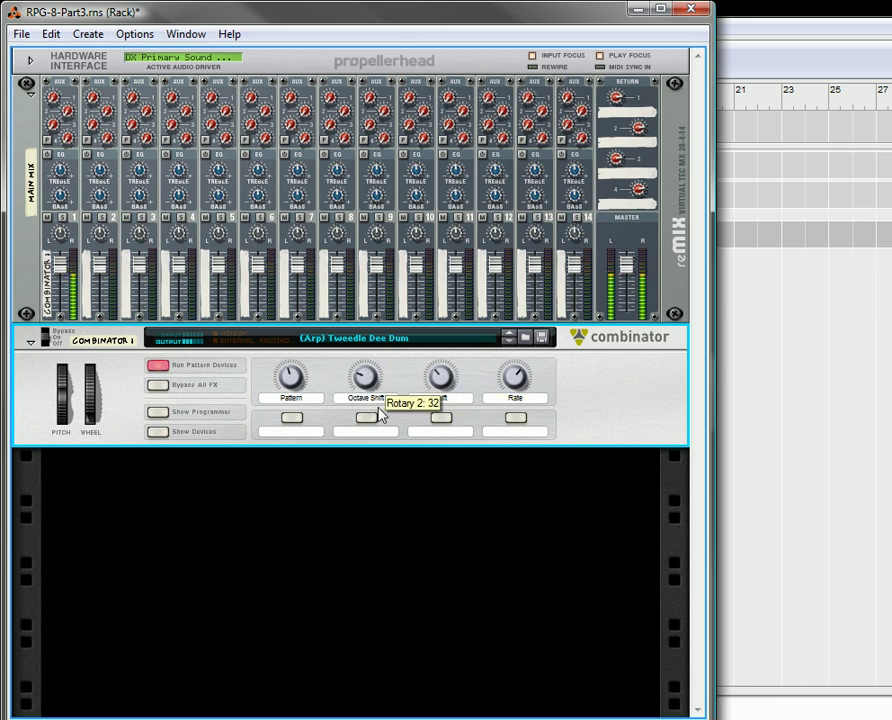
pyautogui.moveTo(380, 414)
pyautogui.mouseDown()
pyautogui.moveTo(383, 386)
pyautogui.moveTo(384, 399)
pyautogui.mouseUp()
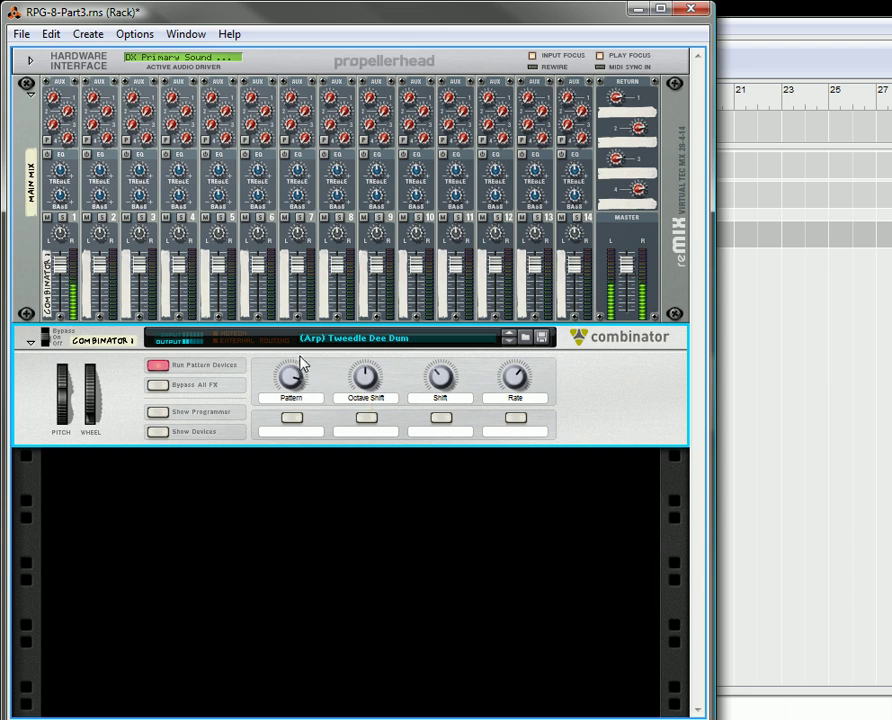
pyautogui.moveTo(299, 397); pyautogui.dragTo(315, 432)
pyautogui.press('space')
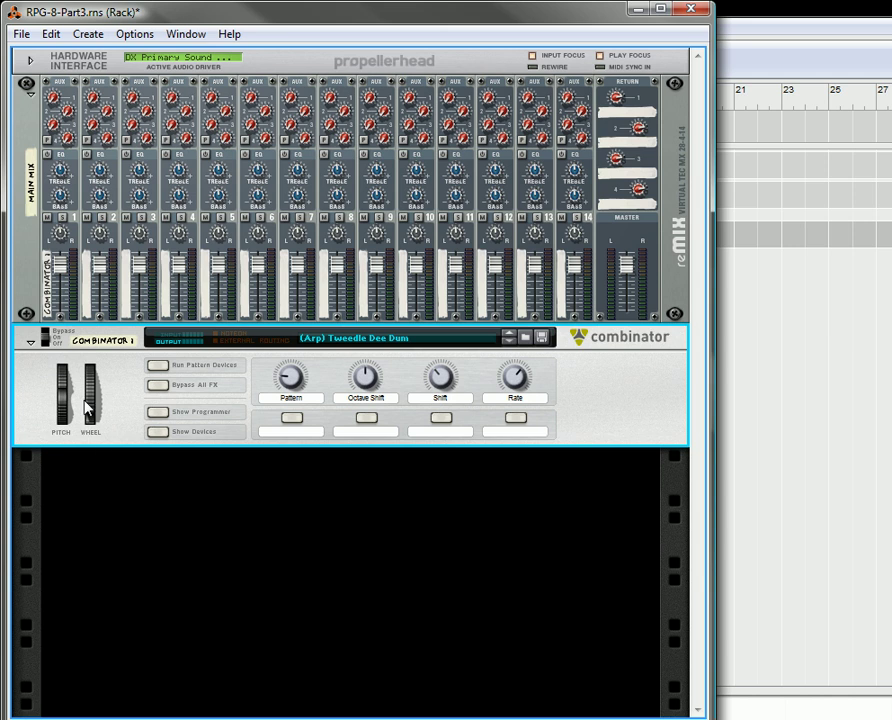
# Step: Fold the Tweedle Dee Dum Combinator and mute its mixer channel 1
pyautogui.click(30, 345)
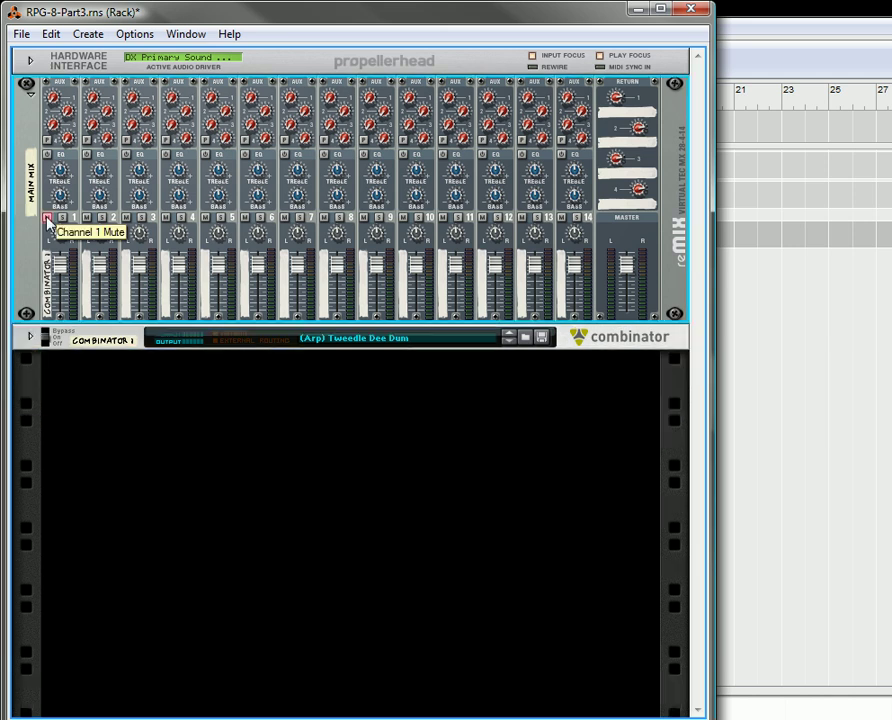
pyautogui.click(47, 217)
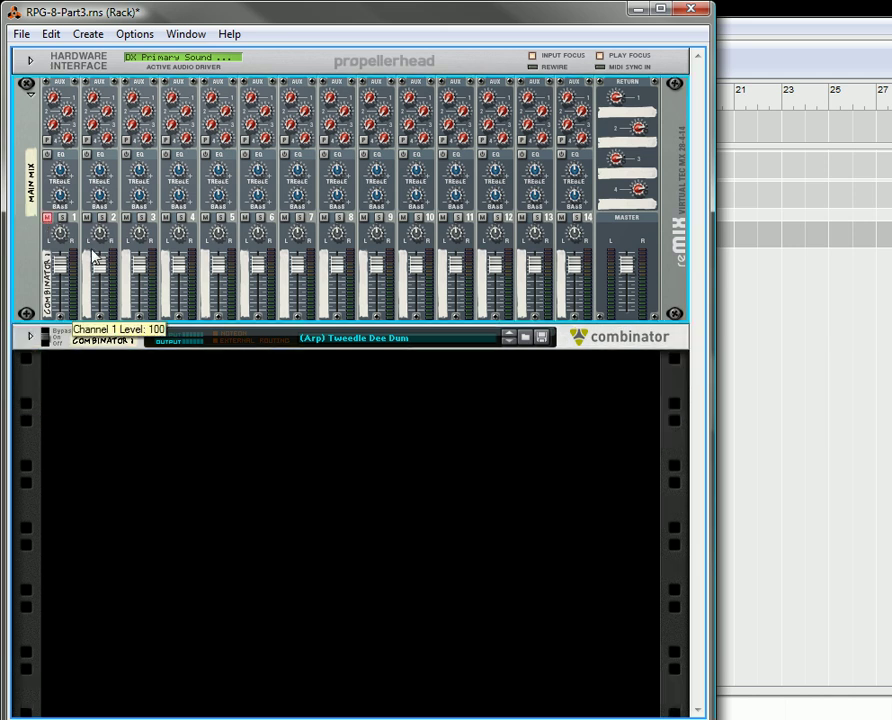
# Step: Create a second, empty Combinator and place it below the first one in the rack
pyautogui.click(84, 36)
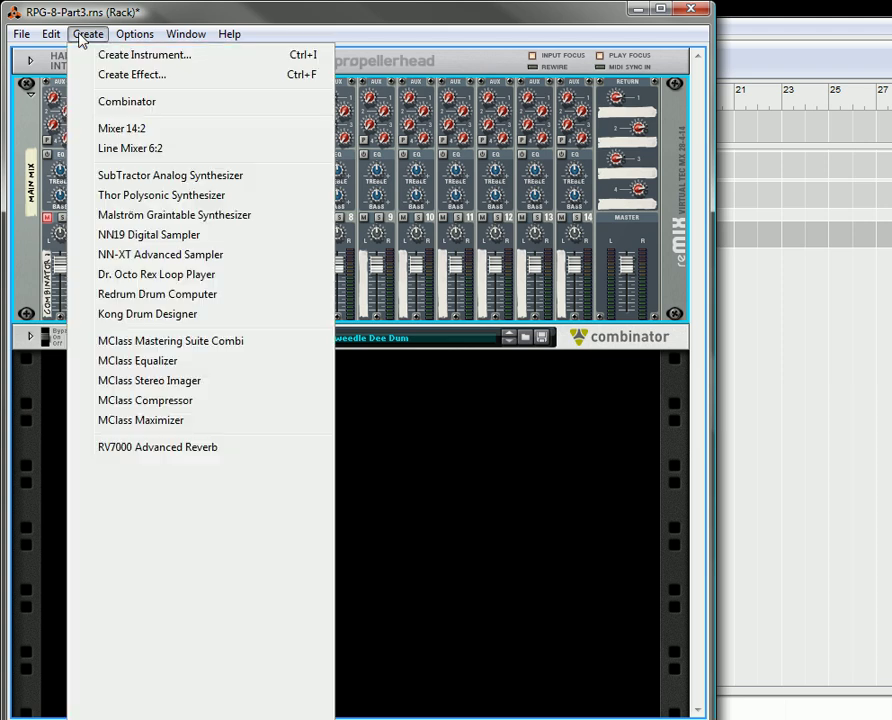
pyautogui.click(140, 110)
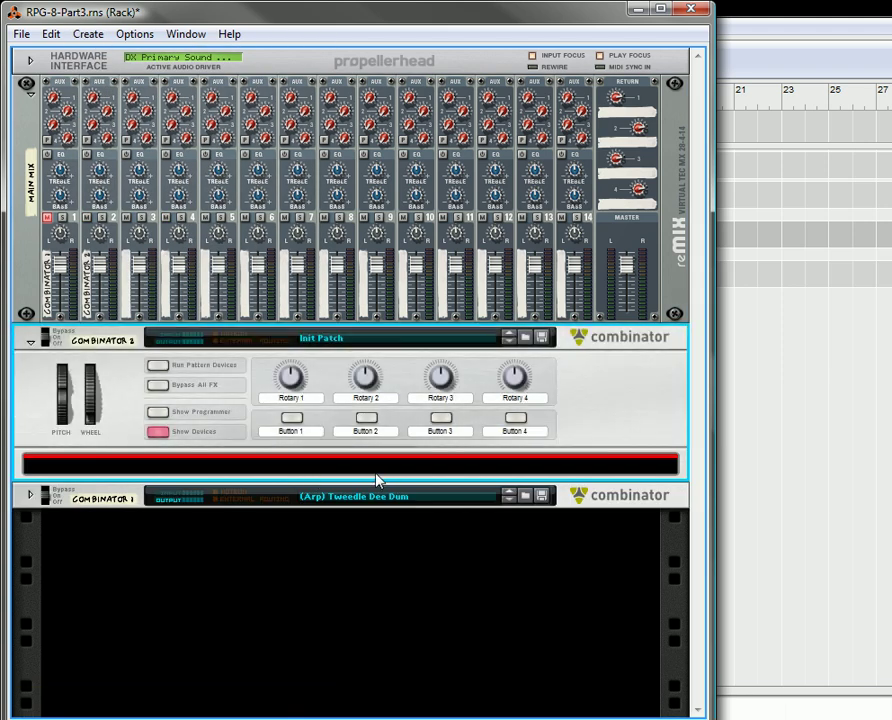
pyautogui.moveTo(31, 376); pyautogui.dragTo(37, 560)
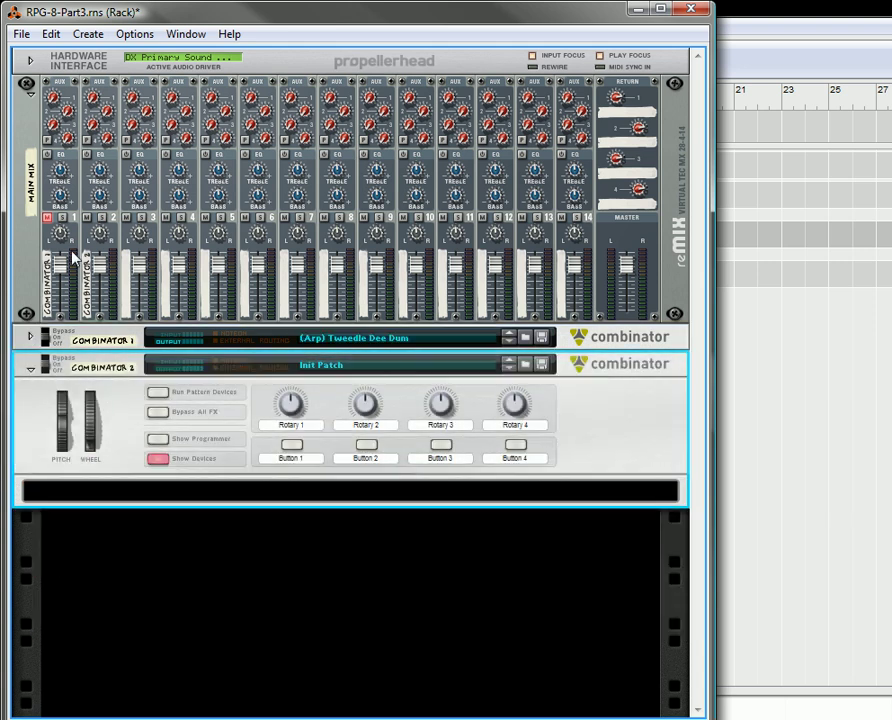
# Step: Open the Combinator 1 clip in the sequencer's edit mode to view its held notes
pyautogui.click(767, 384)
pyautogui.click(332, 276)
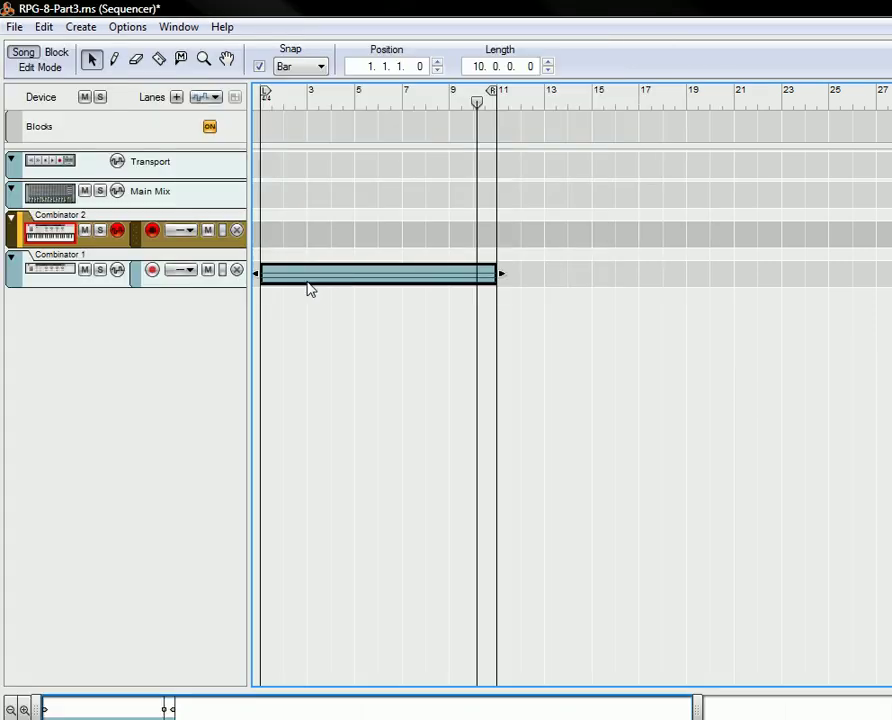
pyautogui.moveTo(310, 250); pyautogui.dragTo(314, 244)
pyautogui.doubleClick(314, 230)
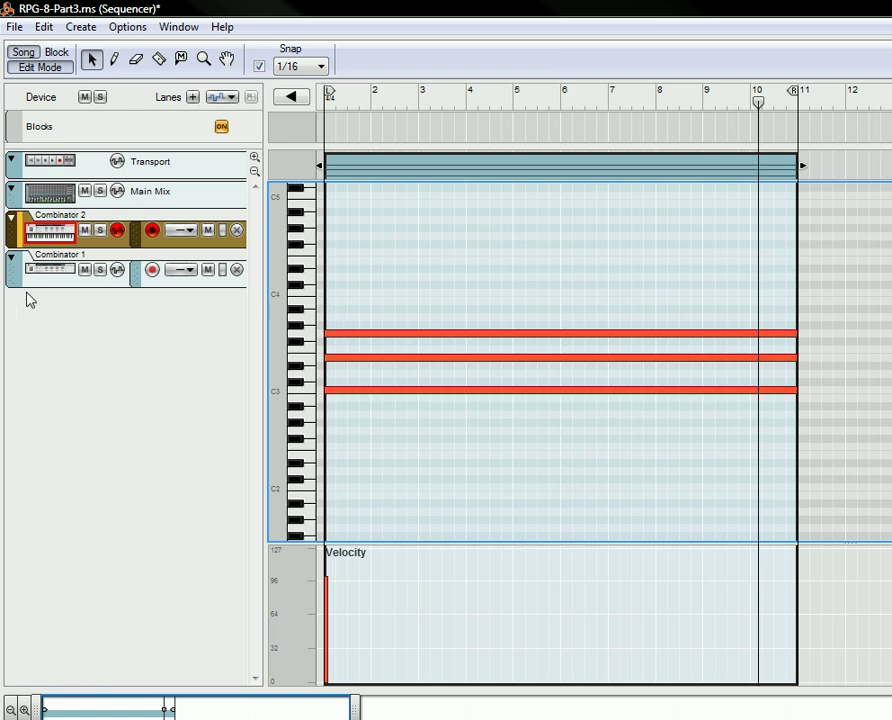
# Step: Reorder the sequencer tracks so Combinator 2 sits below Combinator 1, and return the playhead to the song start
pyautogui.hotkey('ctrl', '1')
pyautogui.moveTo(20, 240); pyautogui.dragTo(18, 300)
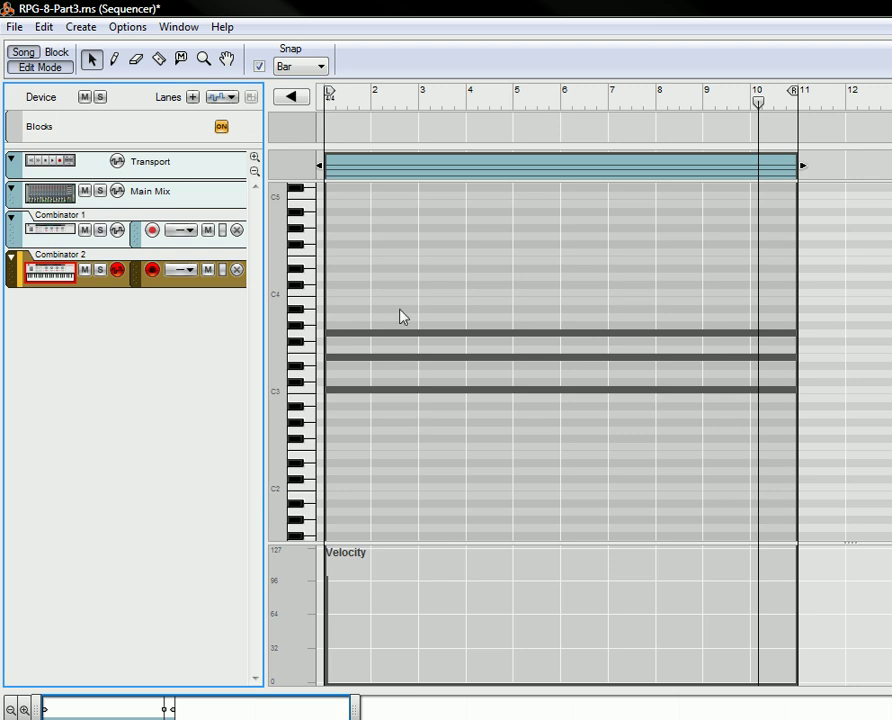
pyautogui.press('KP_0')
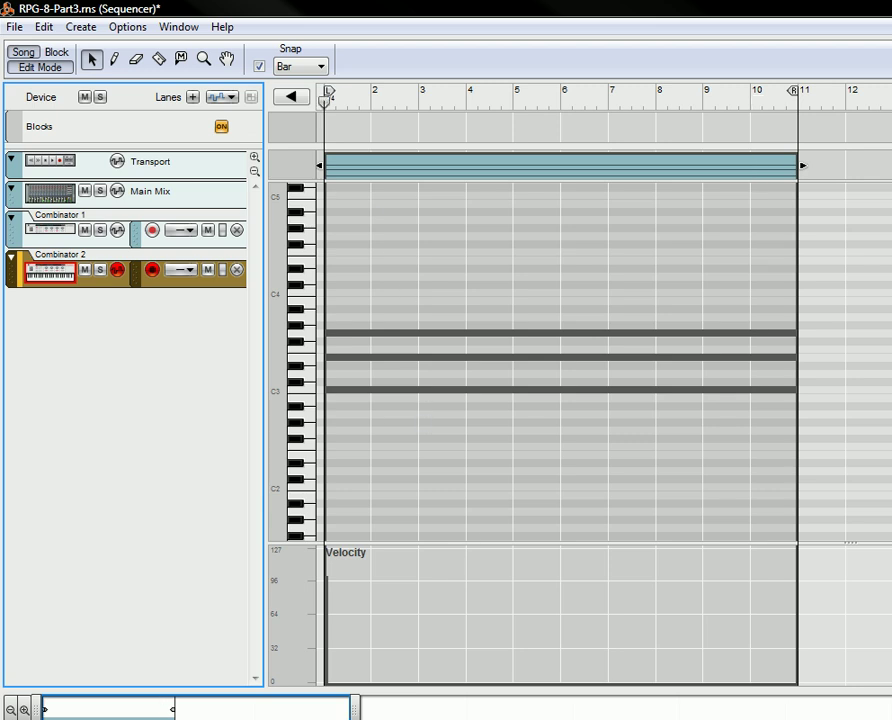
# Step: Load the Empty Combi Template.cmb patch into Combinator 2 in the rack
pyautogui.press('F6')
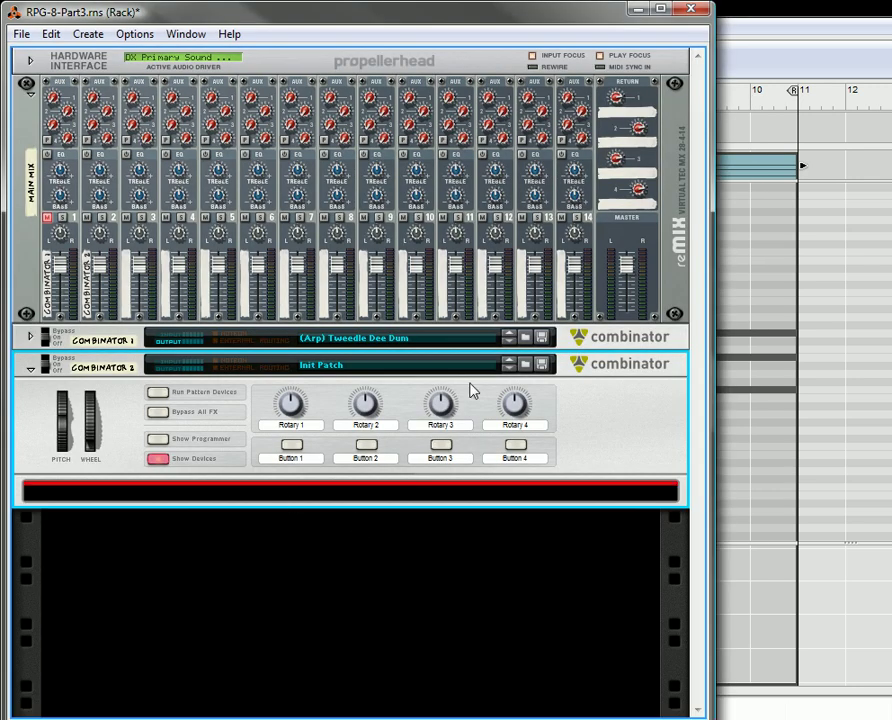
pyautogui.rightClick(484, 368)
pyautogui.click(515, 377)
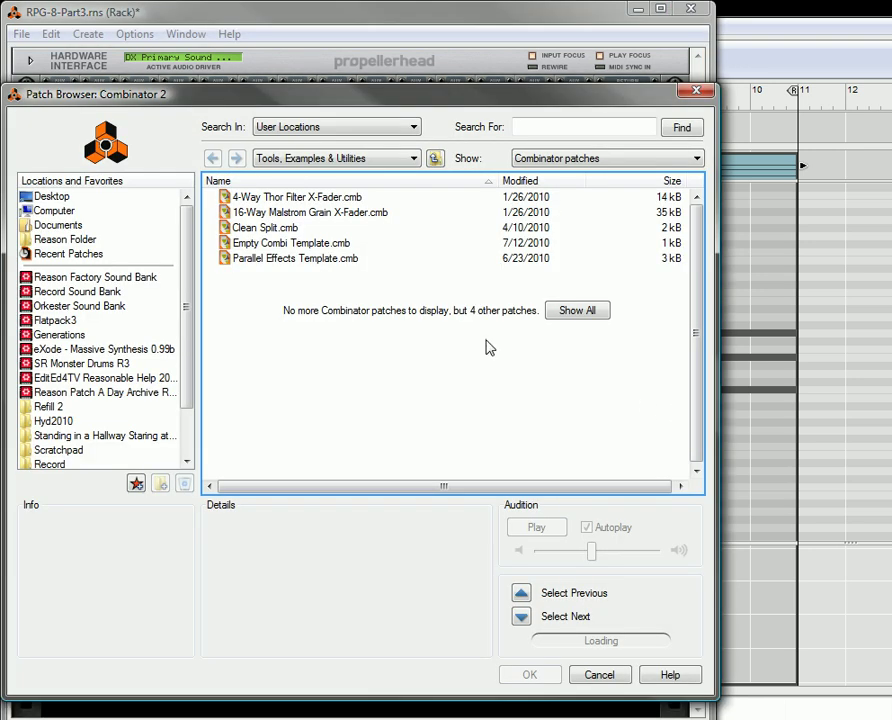
pyautogui.doubleClick(295, 243)
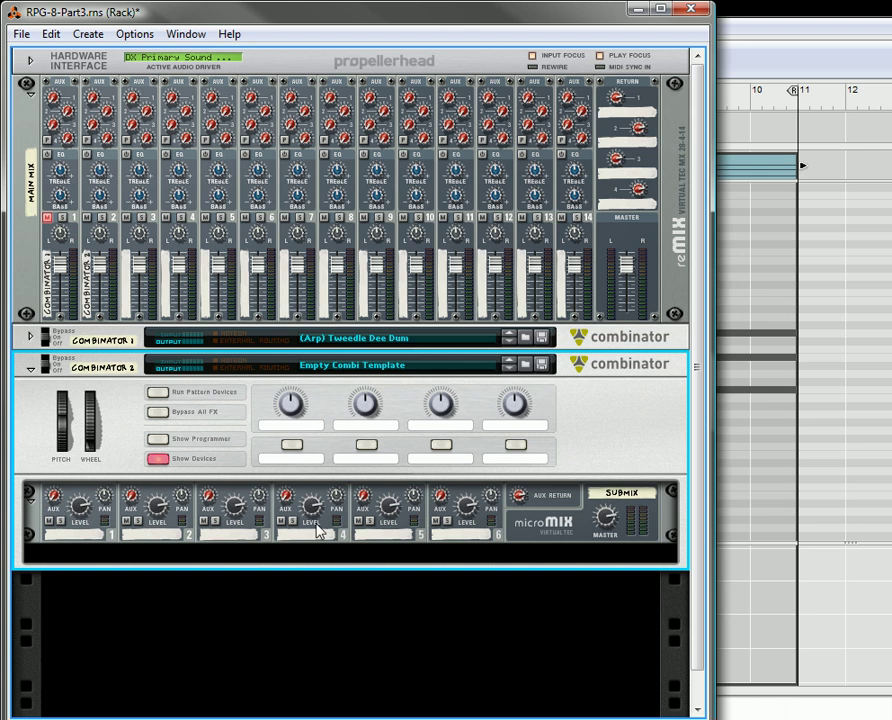
# Step: Add a Malström synthesizer inside Combinator 2 and load the (Synth) Tin Blast 2.xwv patch into it
pyautogui.click(370, 560)
pyautogui.click(88, 34)
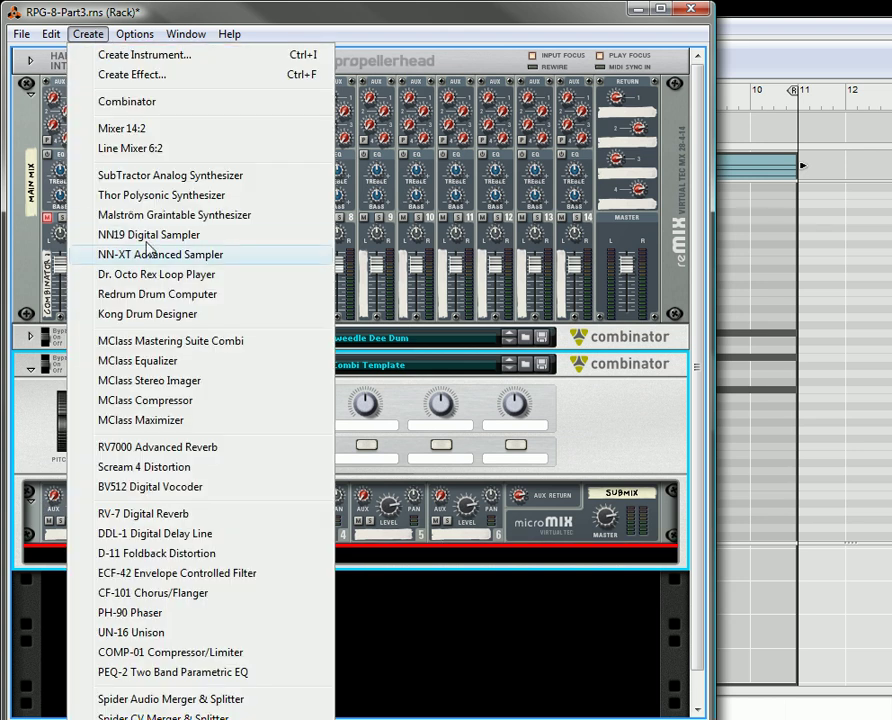
pyautogui.click(130, 215)
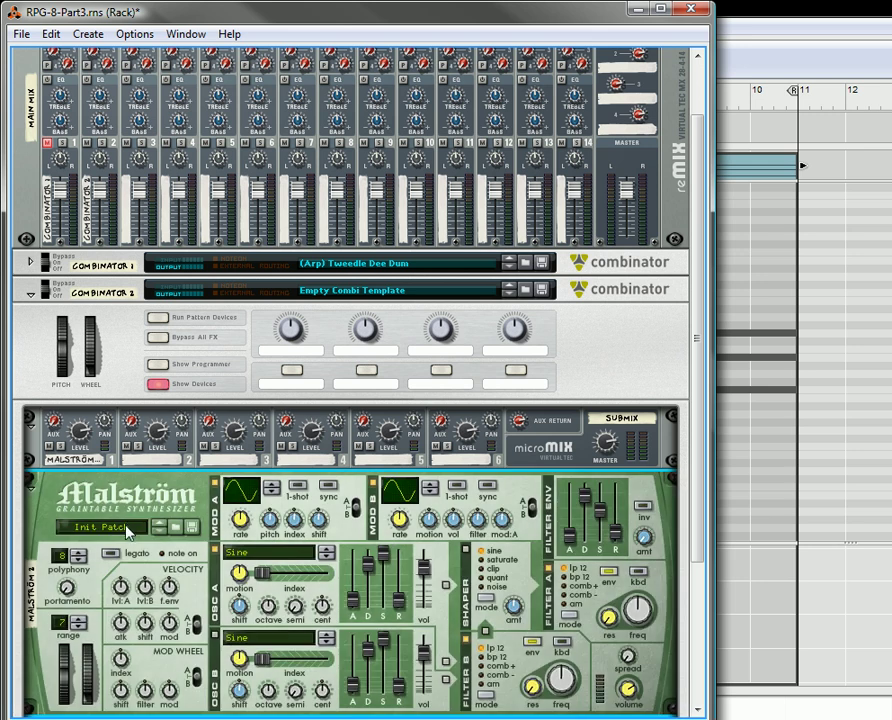
pyautogui.rightClick(128, 528)
pyautogui.click(170, 537)
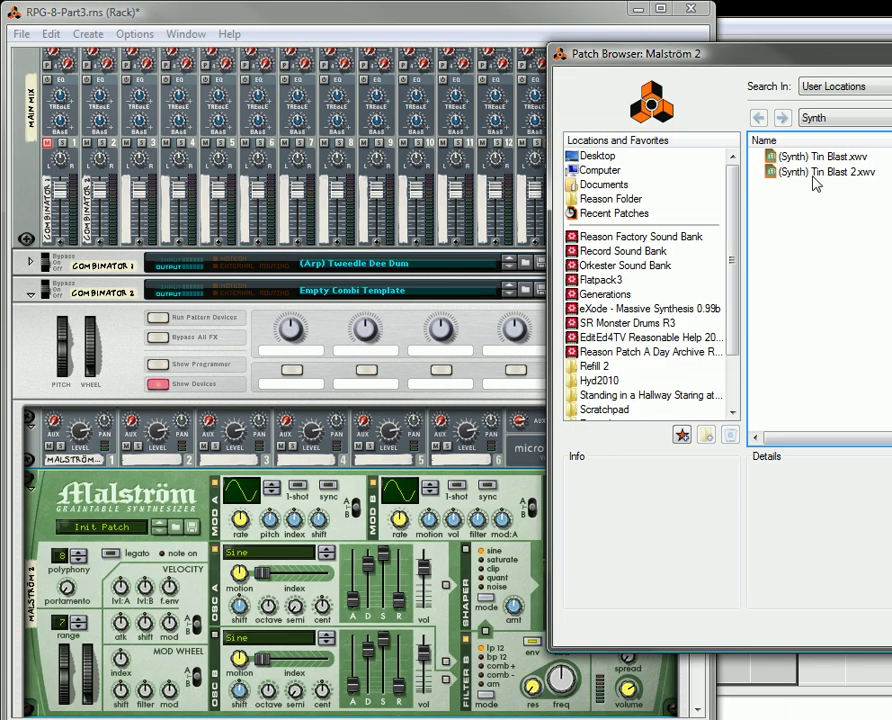
pyautogui.doubleClick(772, 172)
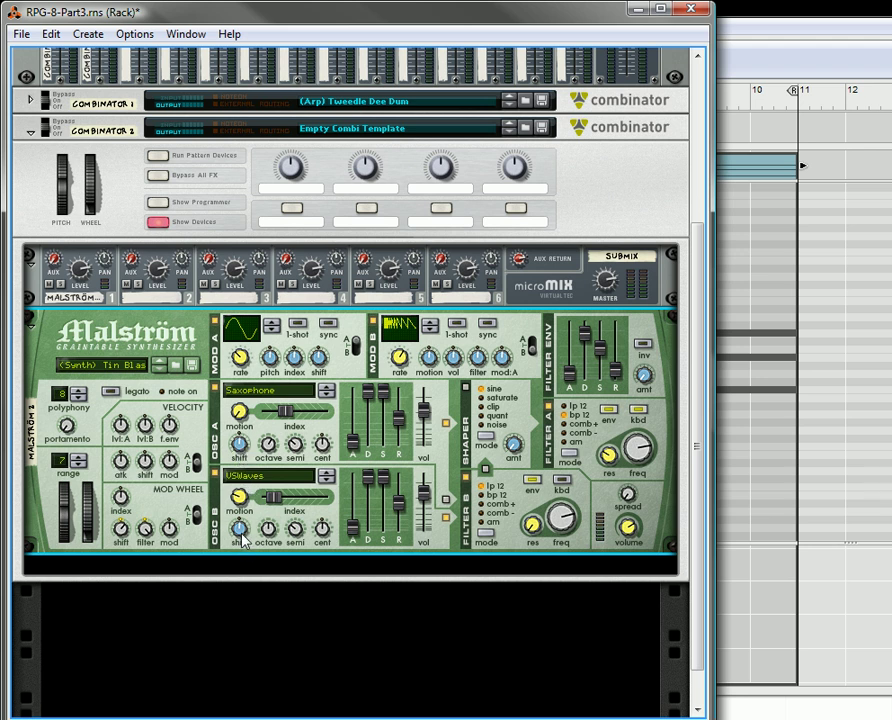
# Step: Add an RPG-8 arpeggiator below the Malström inside Combinator 2 and check its cabling on the rack's rear
pyautogui.click(201, 570)
pyautogui.click(88, 34)
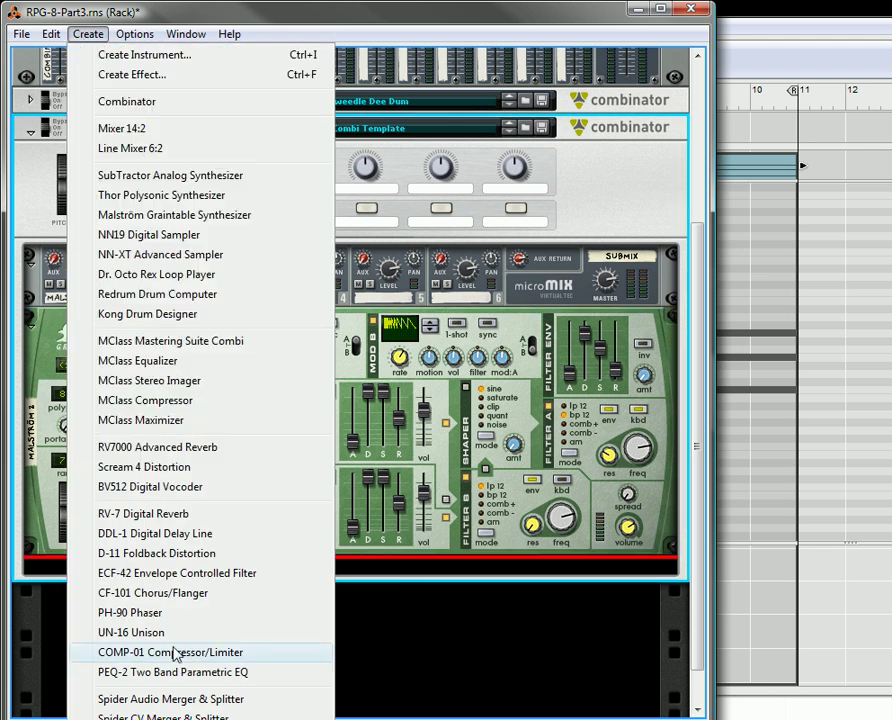
pyautogui.click(140, 719)
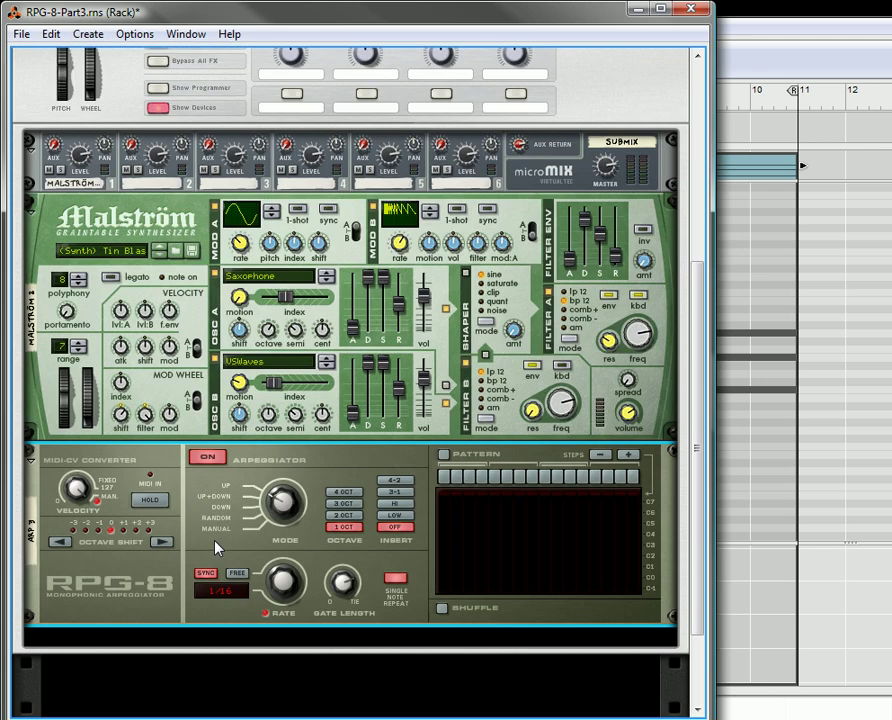
pyautogui.press('Tab')
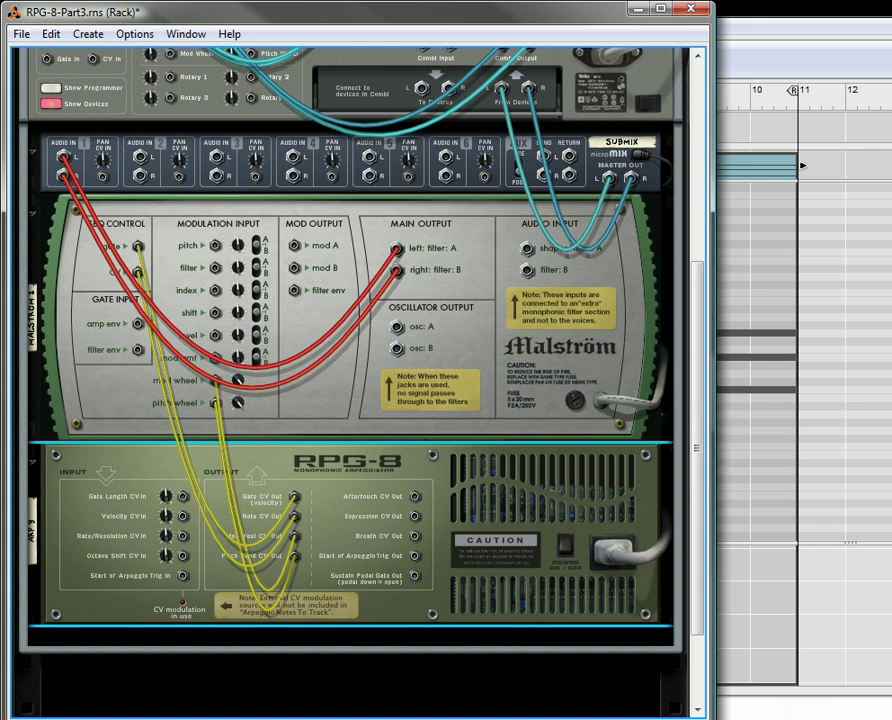
pyautogui.press('Tab')
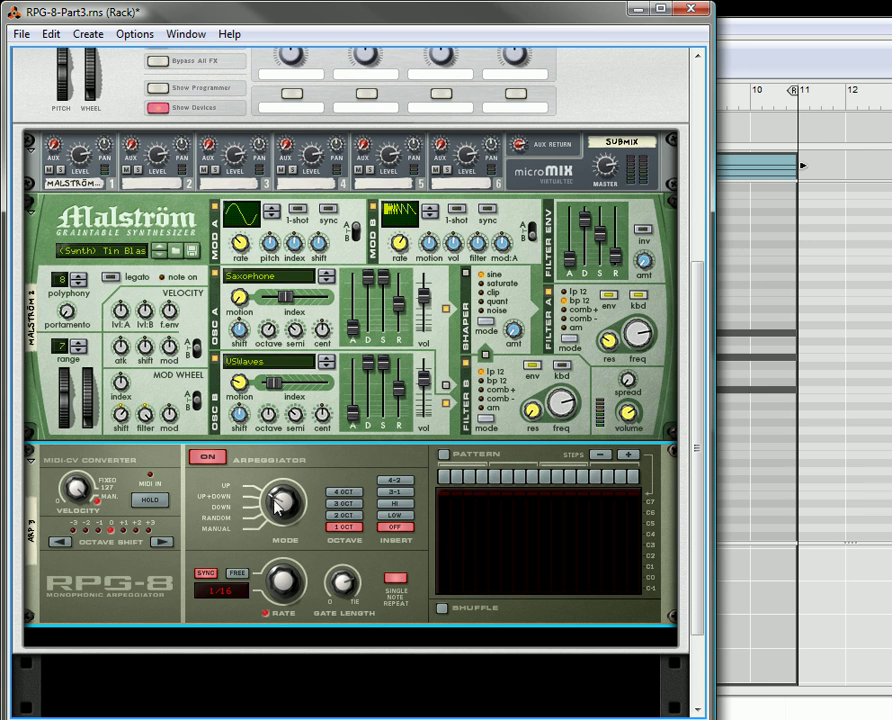
# Step: Add a second RPG-8 below the first and cable its Gate CV Out to the first one's Start of Arpeggio Trig In
pyautogui.click(88, 34)
pyautogui.click(200, 719)
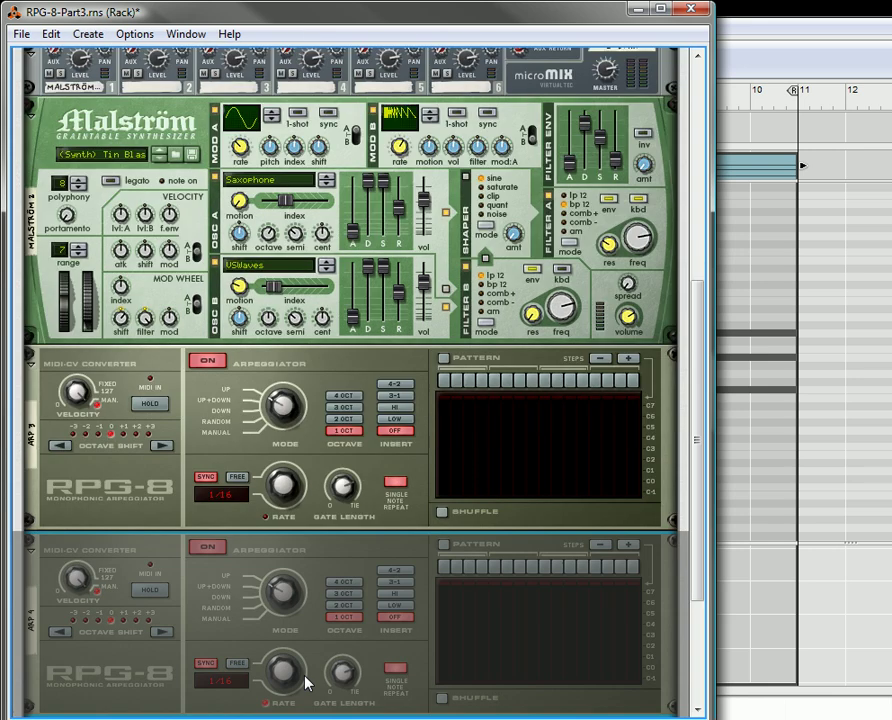
pyautogui.press('Tab')
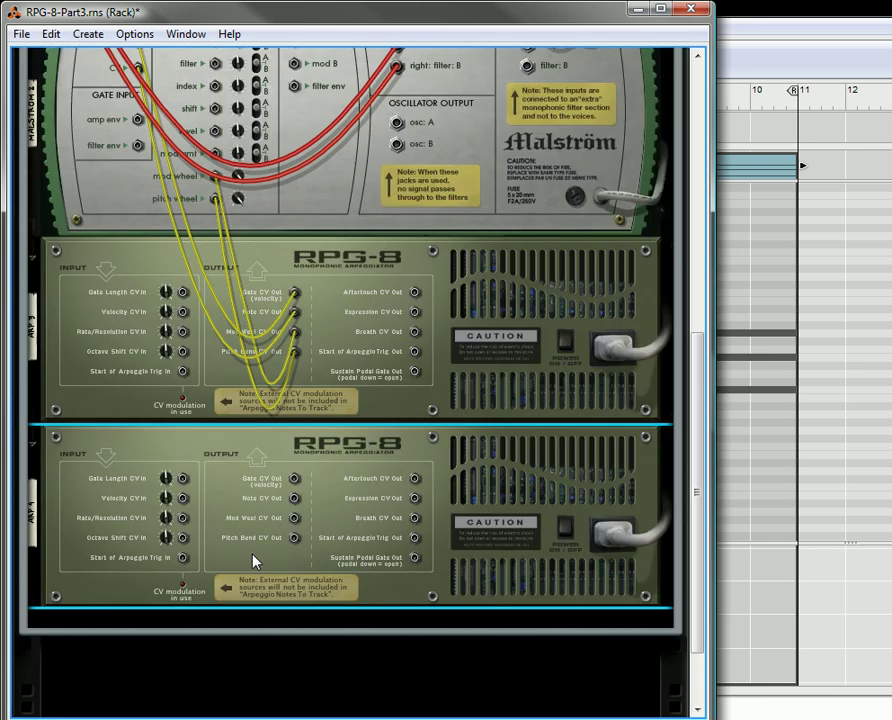
pyautogui.scroll(1, 175, 515)
pyautogui.scroll(3, 172, 515)
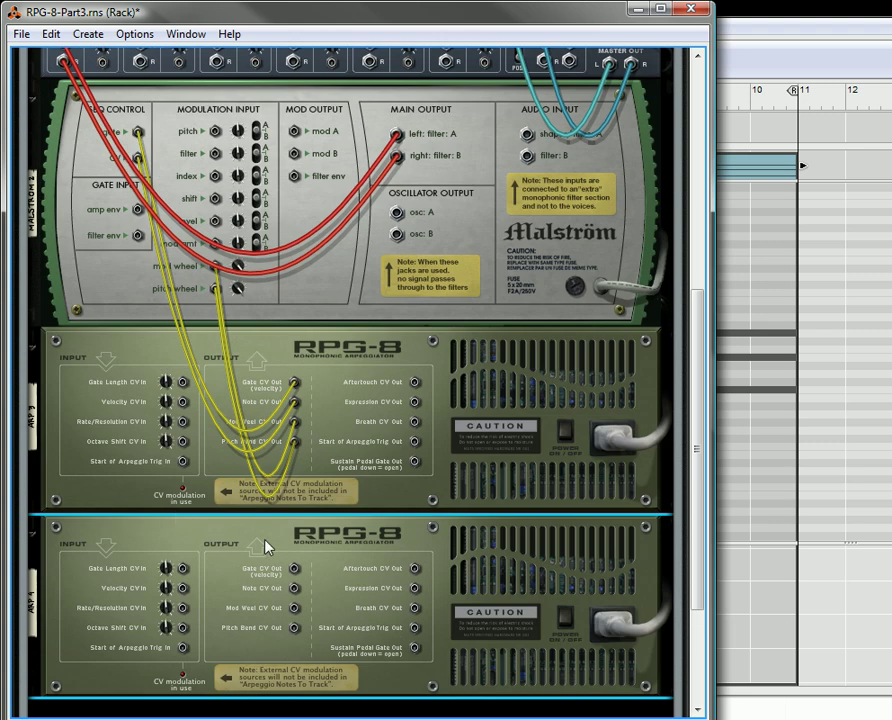
pyautogui.moveTo(298, 572); pyautogui.dragTo(181, 469)
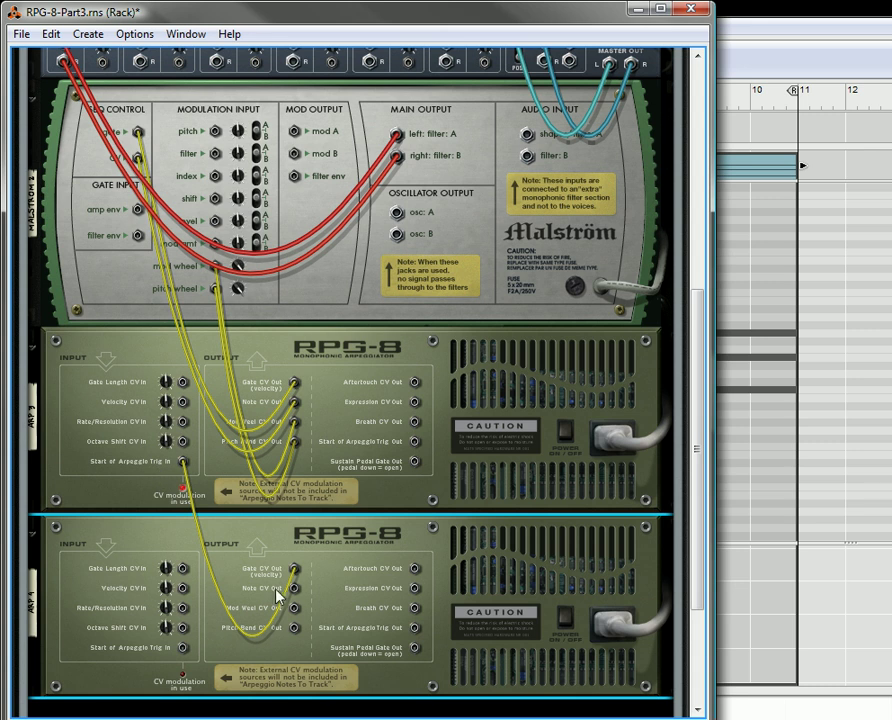
# Step: Cable the second RPG-8's Note CV Out to the Malström's shift modulation input, adjust that input's trim, and return to the rack's front
pyautogui.moveTo(298, 593); pyautogui.dragTo(216, 199)
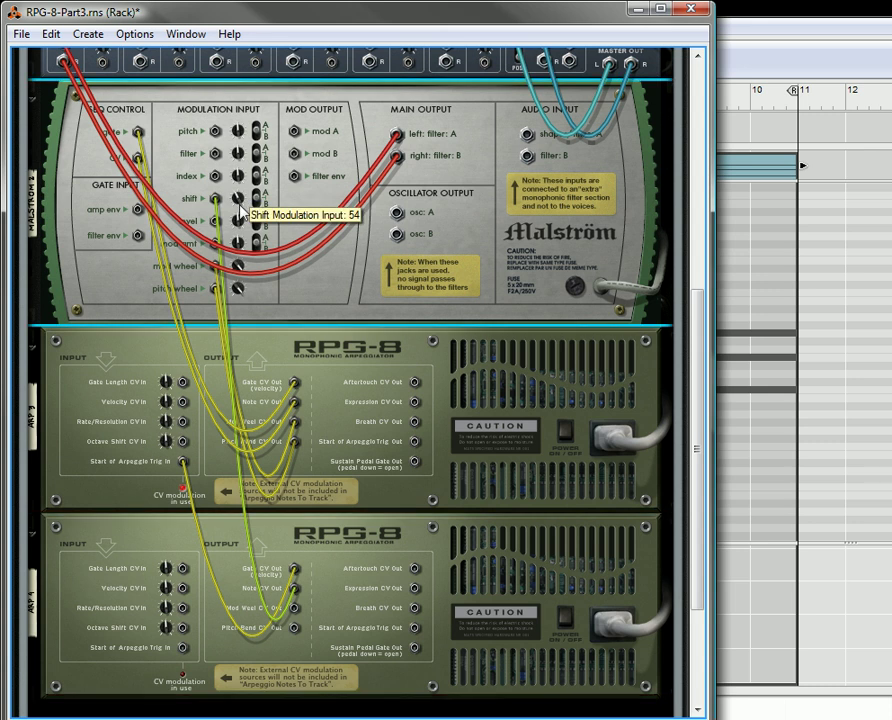
pyautogui.moveTo(241, 208); pyautogui.dragTo(250, 236)
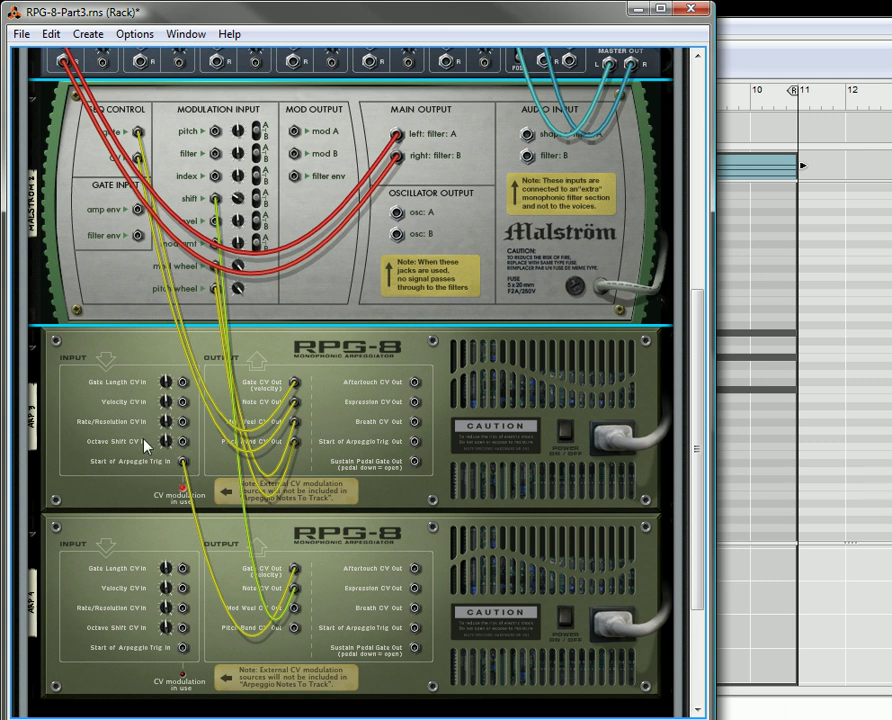
pyautogui.moveTo(170, 427)
pyautogui.press('Tab')
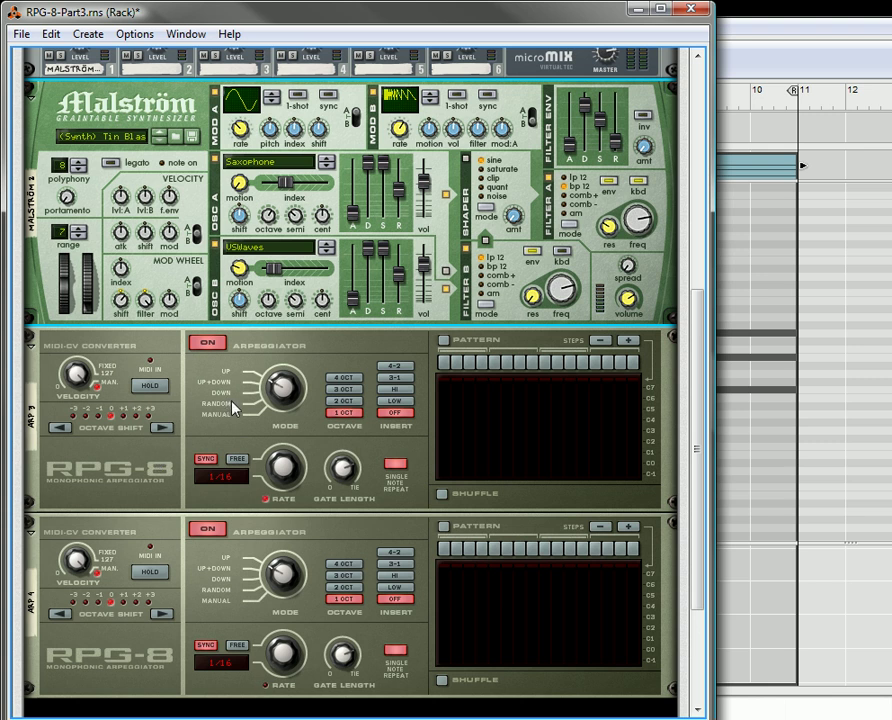
# Step: Set the Insert mode to 4-2 on the first RPG-8 and 3-1 on the second
pyautogui.scroll(-2, 204, 462)
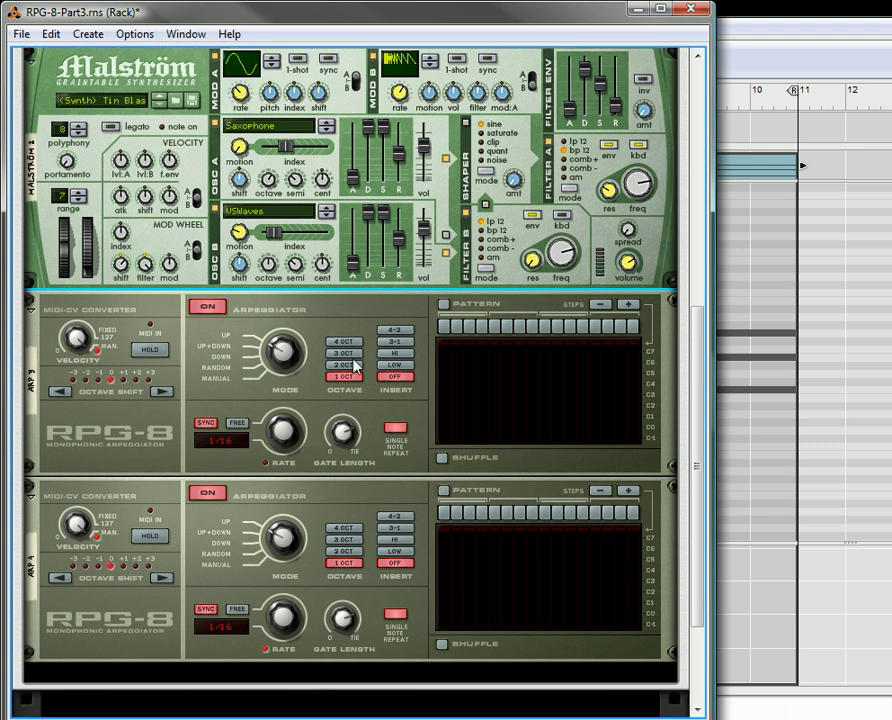
pyautogui.click(397, 331)
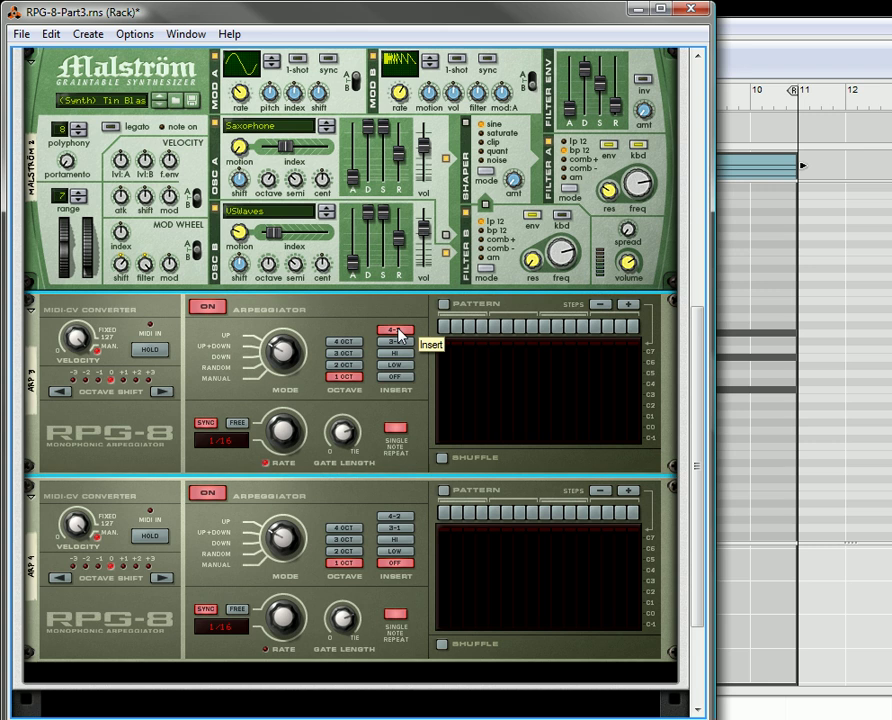
pyautogui.click(396, 529)
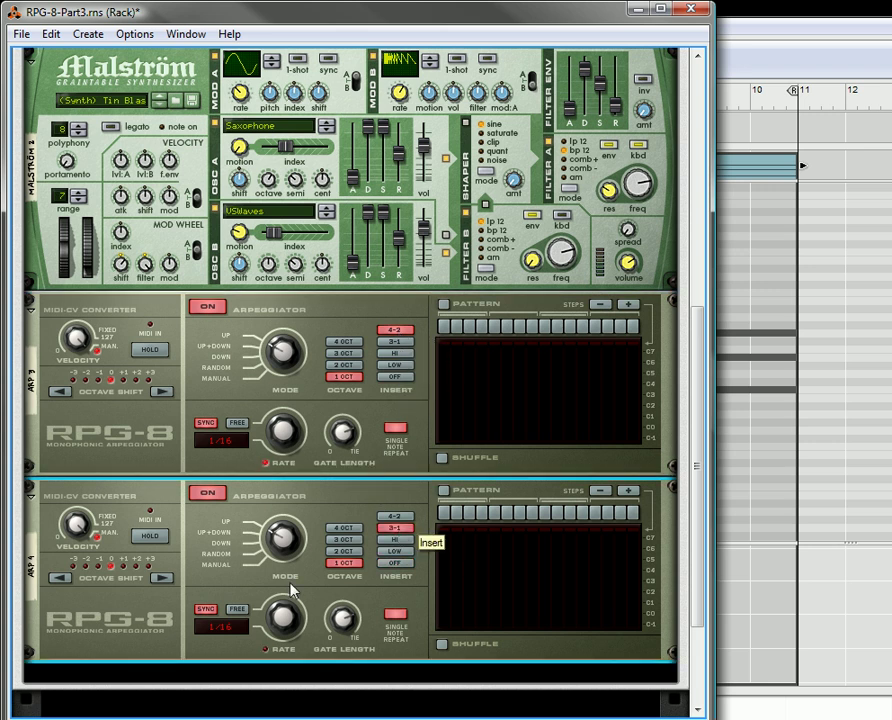
# Step: Set the second RPG-8's rate to 1/8 and its Gate Length to 63
pyautogui.moveTo(286, 624); pyautogui.dragTo(300, 662)
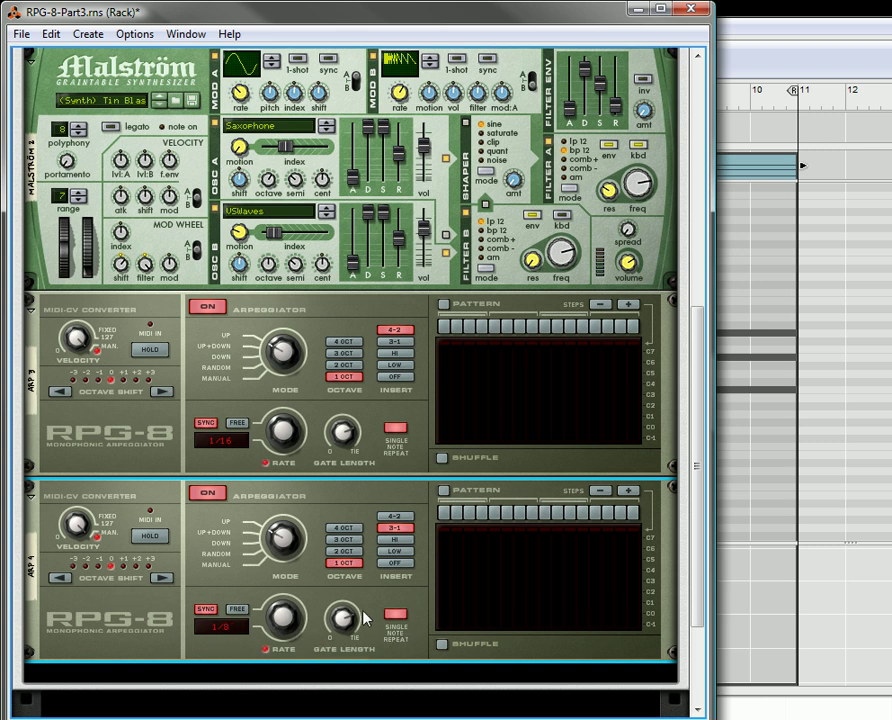
pyautogui.moveTo(344, 622)
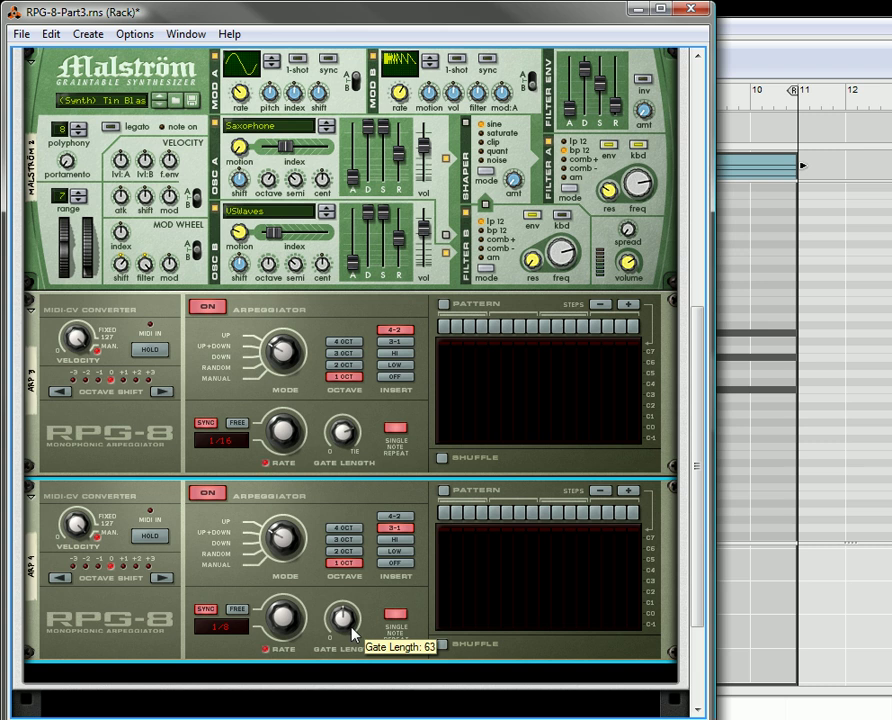
pyautogui.moveTo(351, 636); pyautogui.dragTo(352, 632)
# Step: Enable the pattern on the second RPG-8 and switch off steps 3, 5, 7, 8, 12 and 15
pyautogui.click(443, 490)
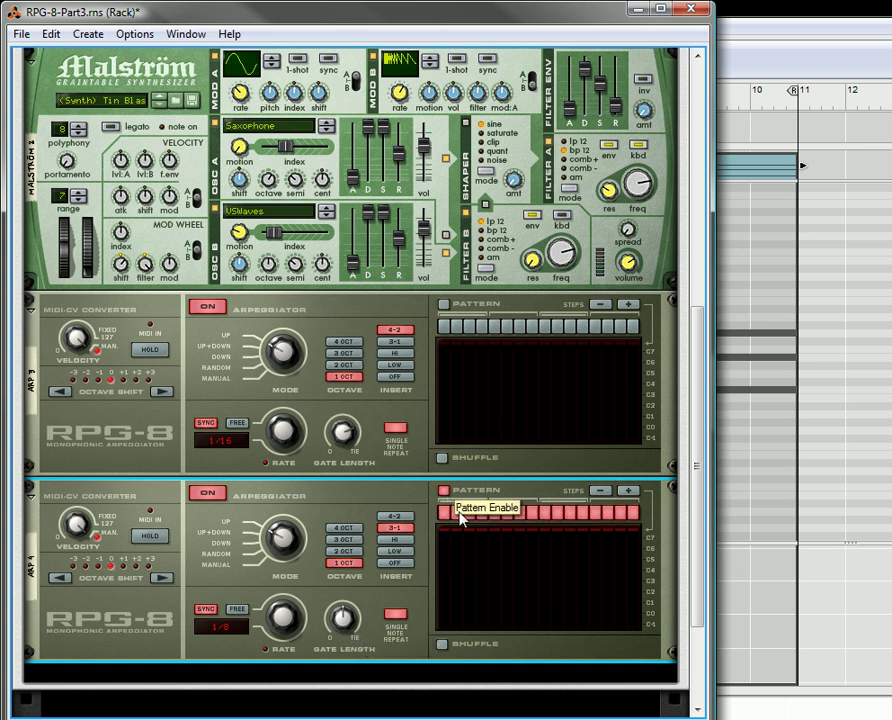
pyautogui.click(493, 511)
pyautogui.click(518, 511)
pyautogui.click(531, 511)
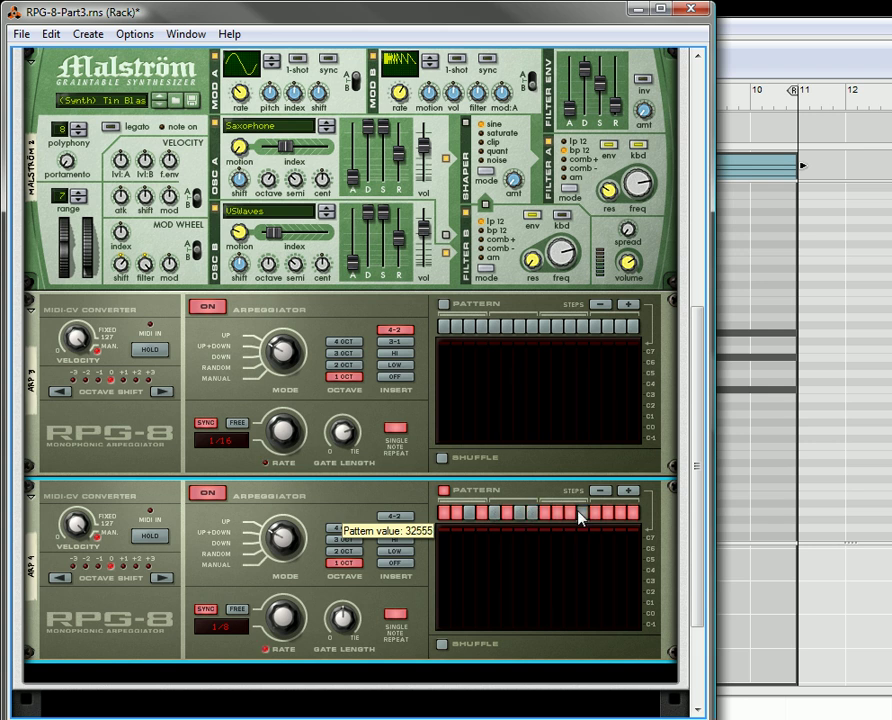
pyautogui.click(581, 511)
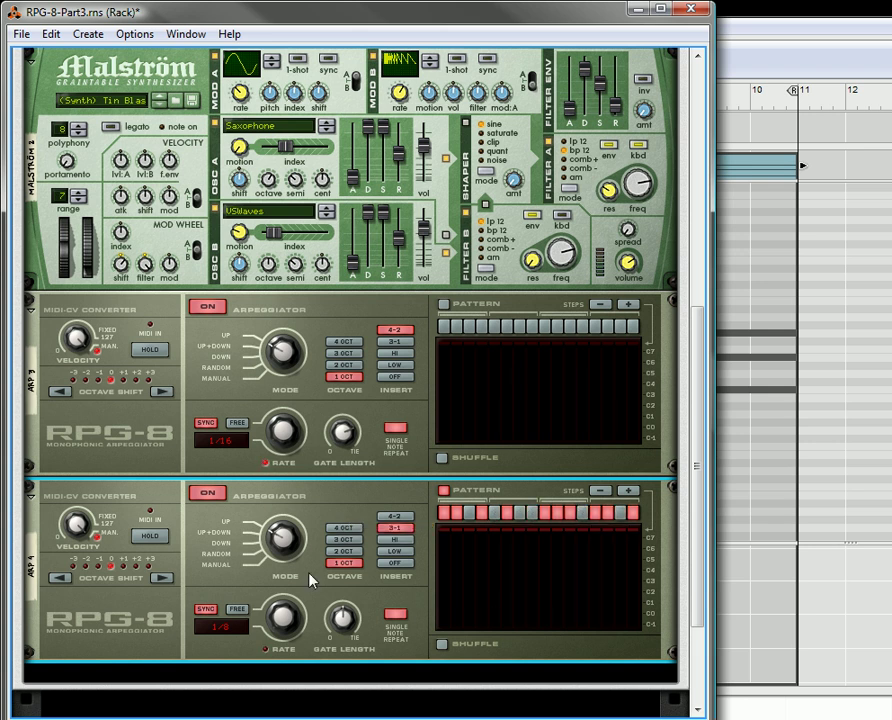
# Step: Check both arpeggio displays and the gate cable into the first RPG-8's Start of Arpeggio Trig In
pyautogui.scroll(2, 136, 476)
pyautogui.scroll(-3, 144, 480)
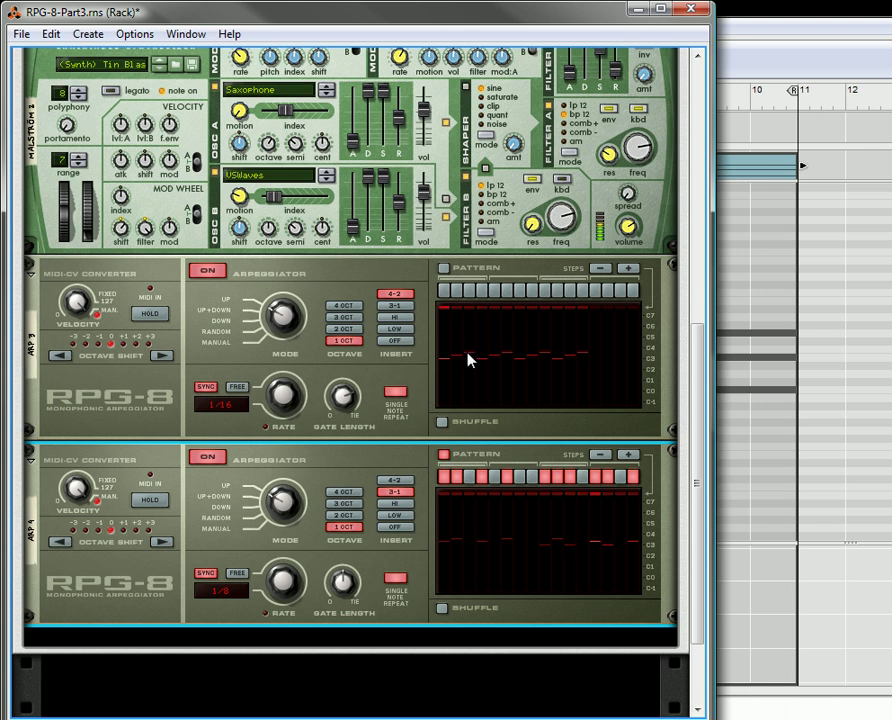
pyautogui.press('Tab')
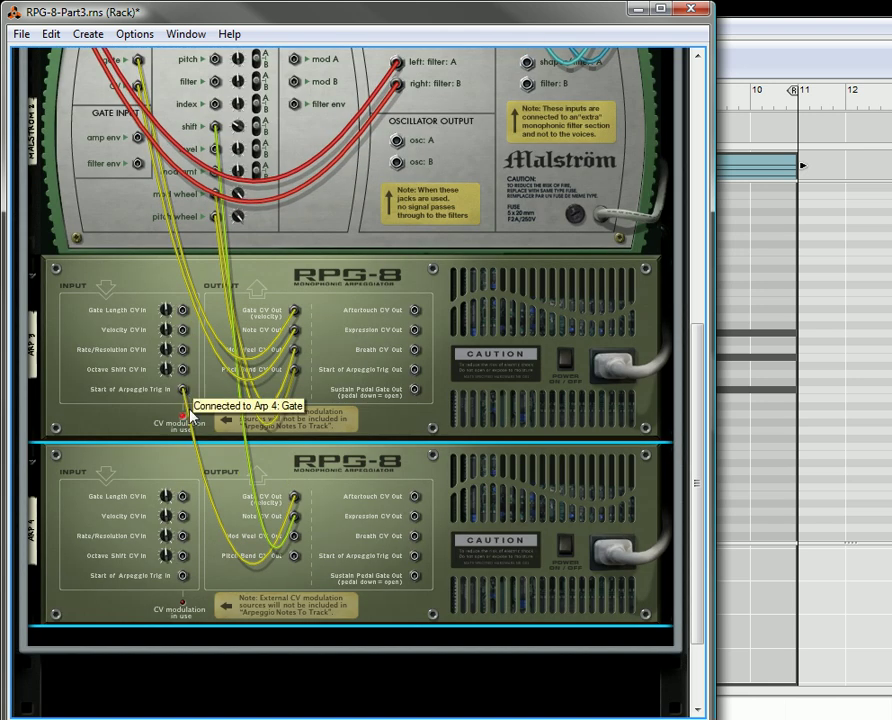
pyautogui.press('Tab')
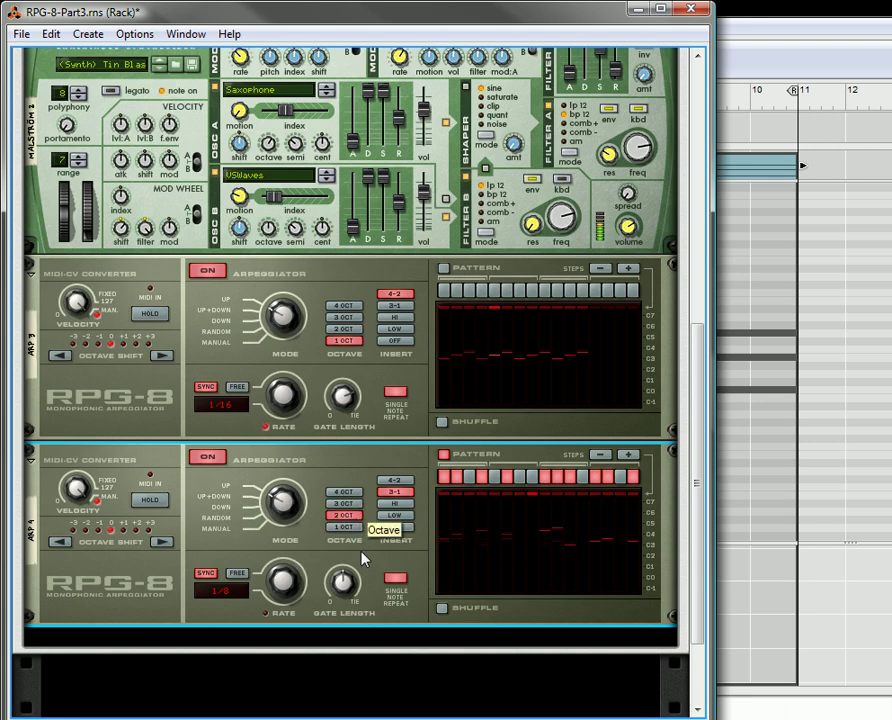
# Step: Try a 2 Oct range on the second RPG-8 and check the Malström's shift input cabling on the rack's rear
pyautogui.click(343, 515)
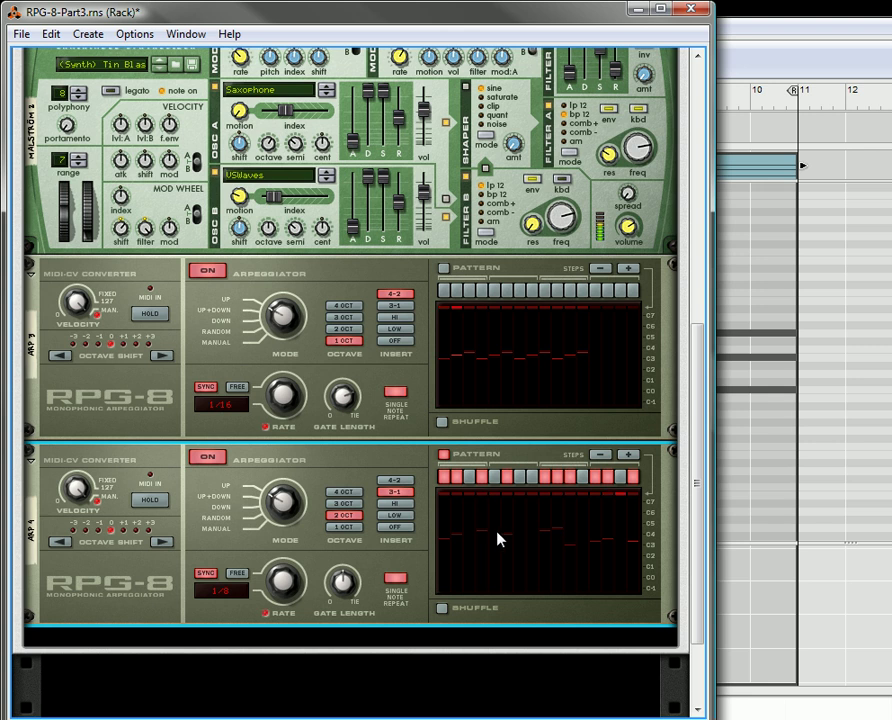
pyautogui.press('Tab')
pyautogui.scroll(1, 181, 379)
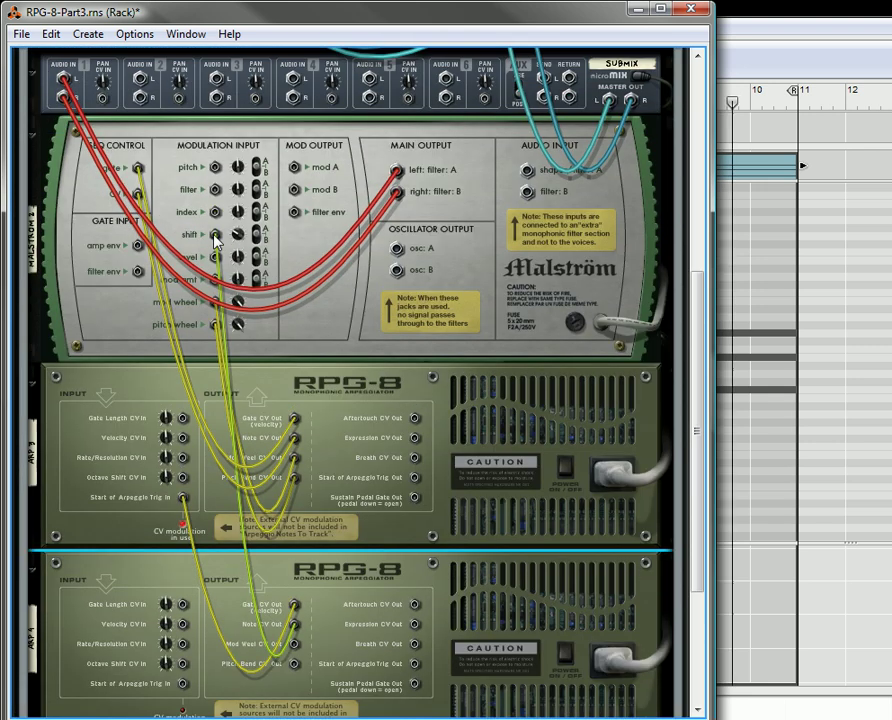
pyautogui.press('Tab')
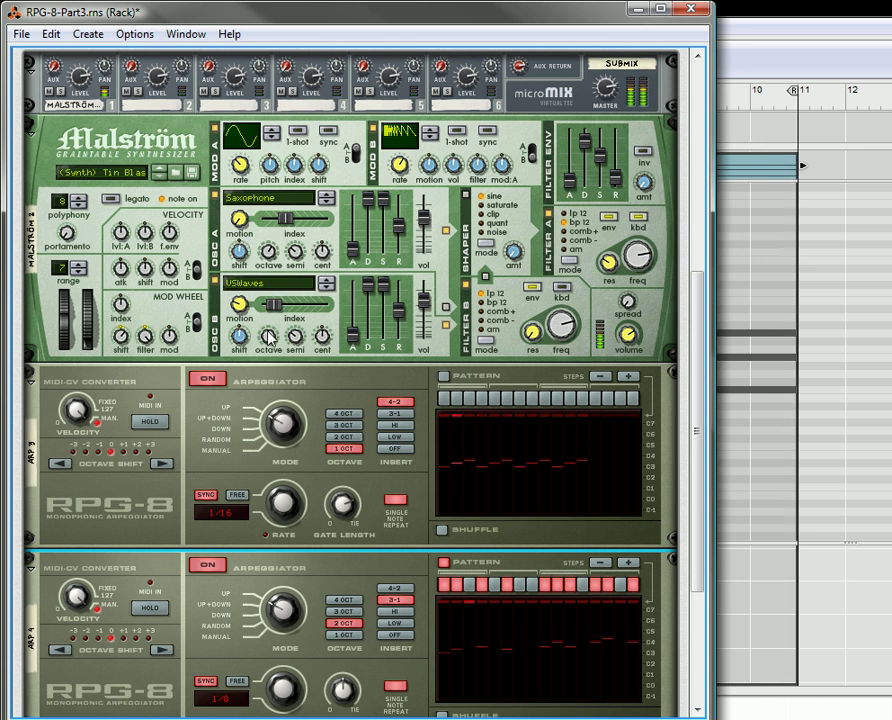
pyautogui.scroll(-3, 270, 470)
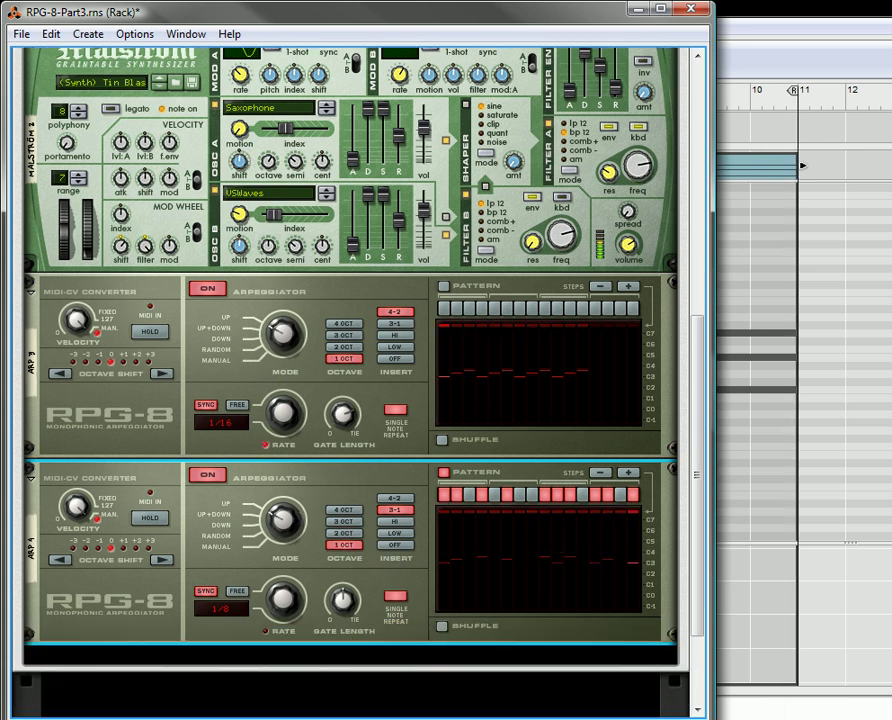
# Step: Add a SubTractor and a Spider CV Merger & Splitter below the second RPG-8 inside Combinator 2
pyautogui.scroll(-3, 250, 460)
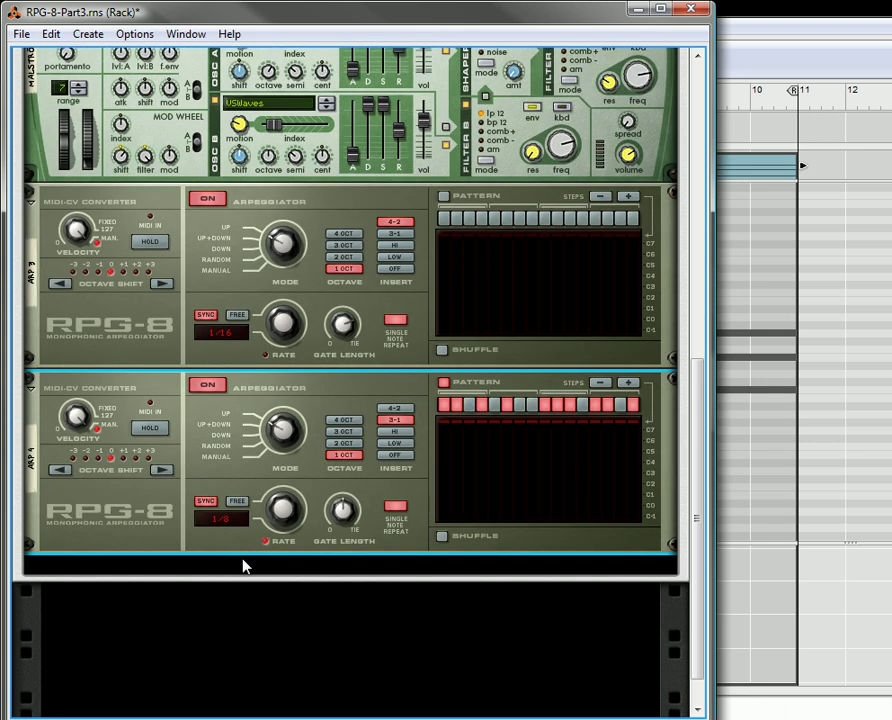
pyautogui.click(250, 576)
pyautogui.scroll(3, 40, 180)
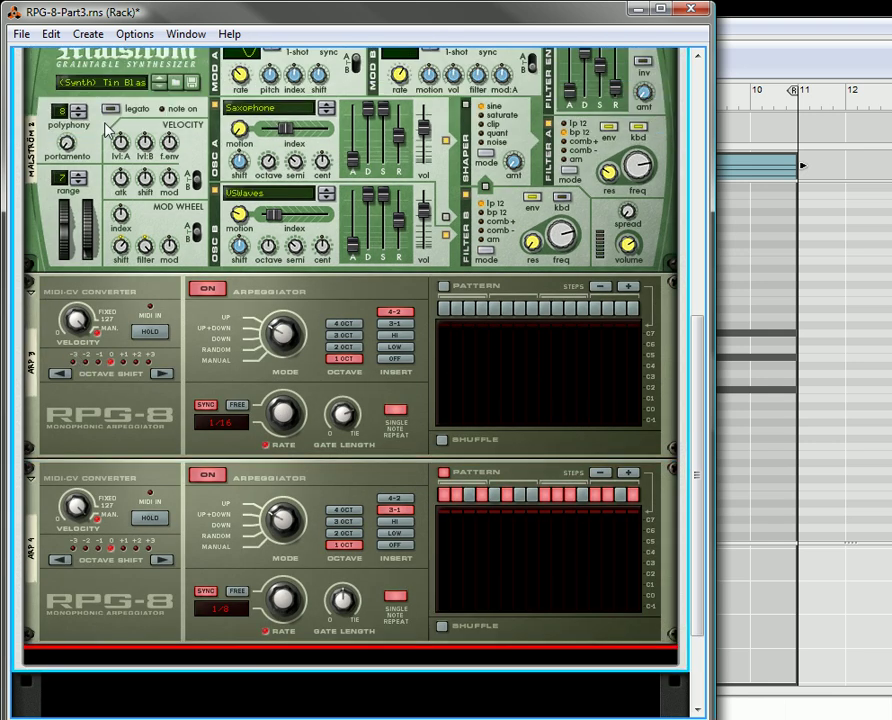
pyautogui.click(88, 33)
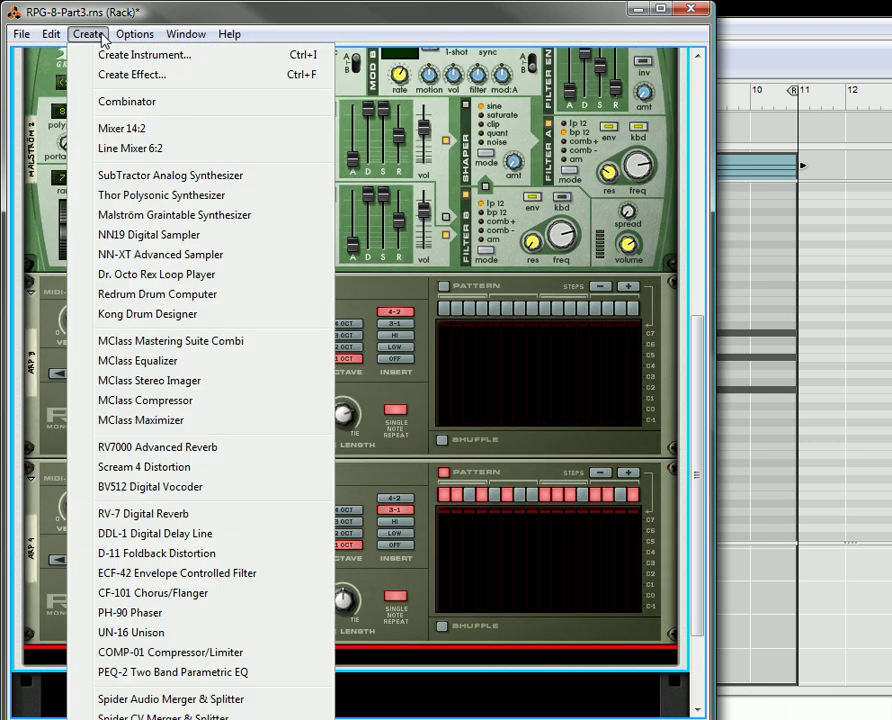
pyautogui.click(136, 176)
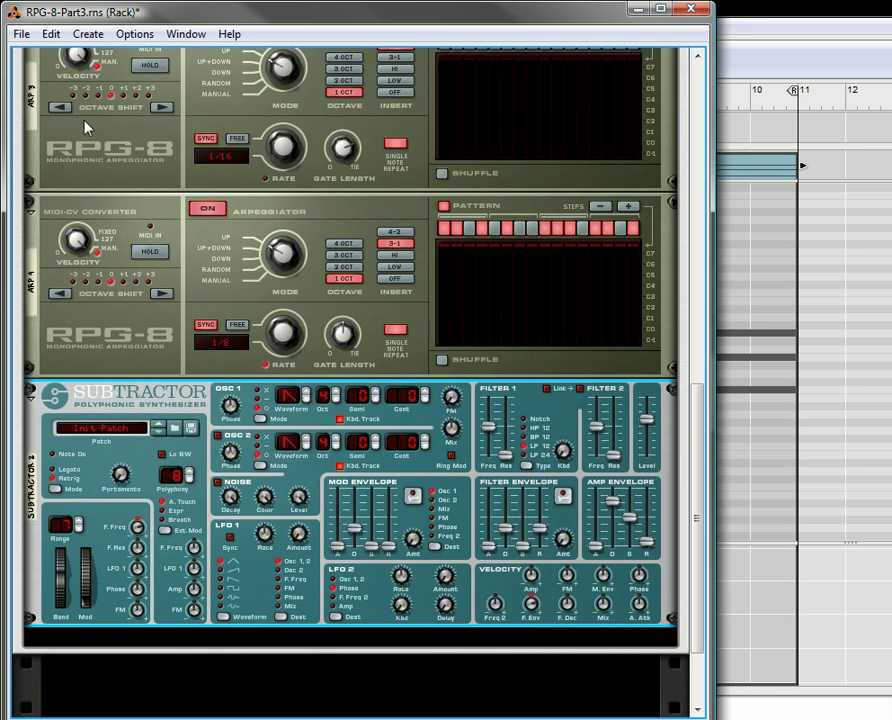
pyautogui.click(88, 34)
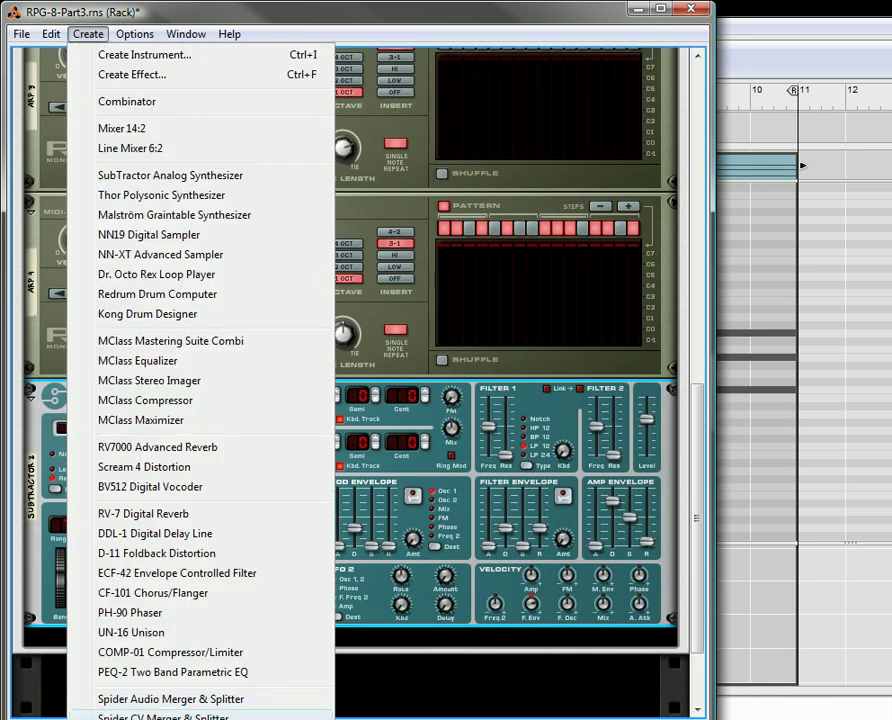
pyautogui.click(160, 716)
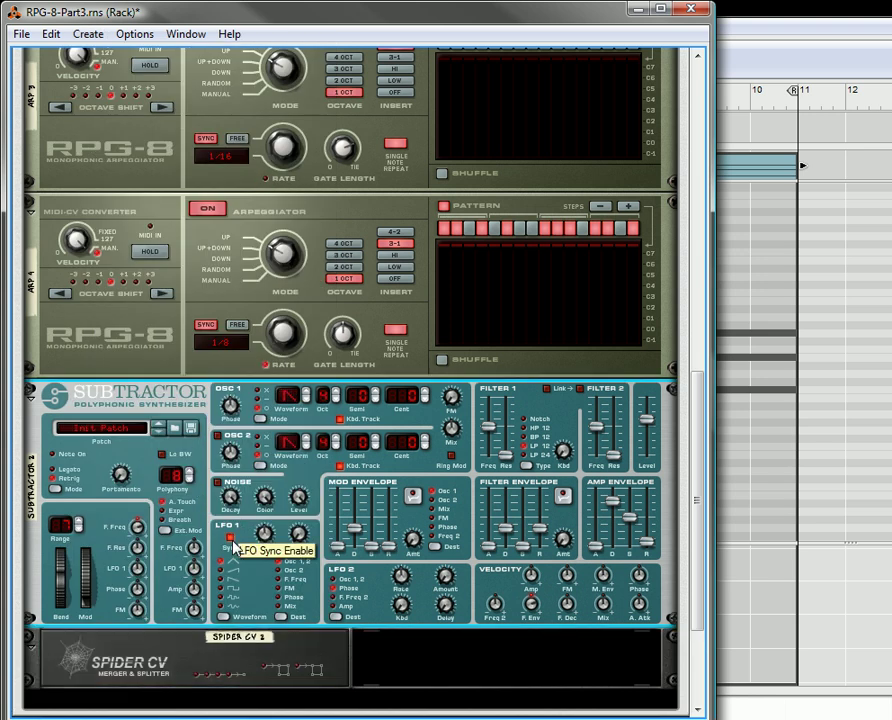
# Step: Sync the SubTractor's LFO 1 at amount 127 and cable its output through the Spider CV's Split A into merge inputs 1 and 2
pyautogui.click(231, 538)
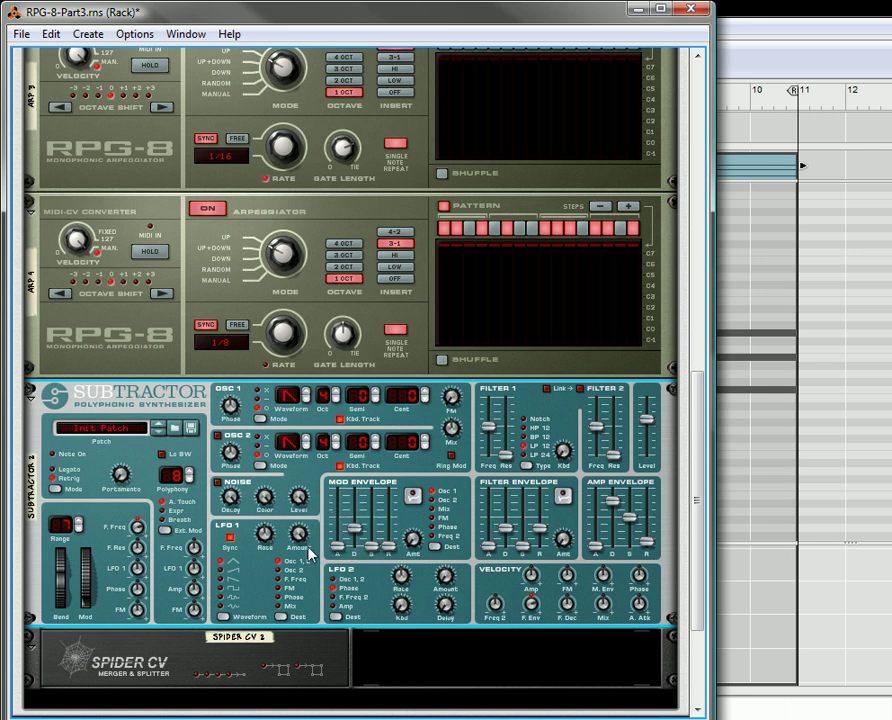
pyautogui.press('Tab')
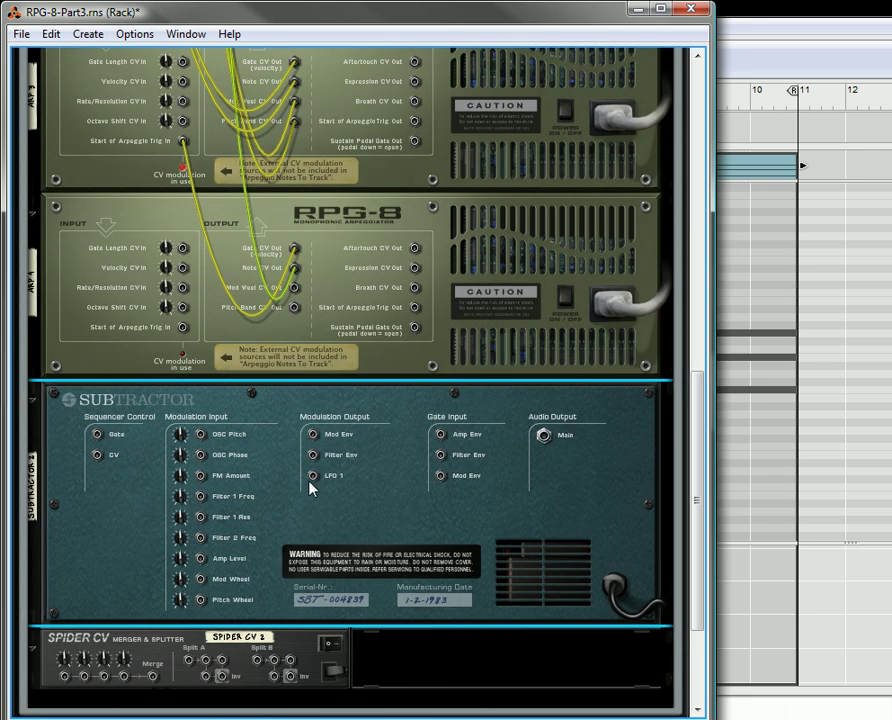
pyautogui.moveTo(313, 478); pyautogui.dragTo(66, 680)
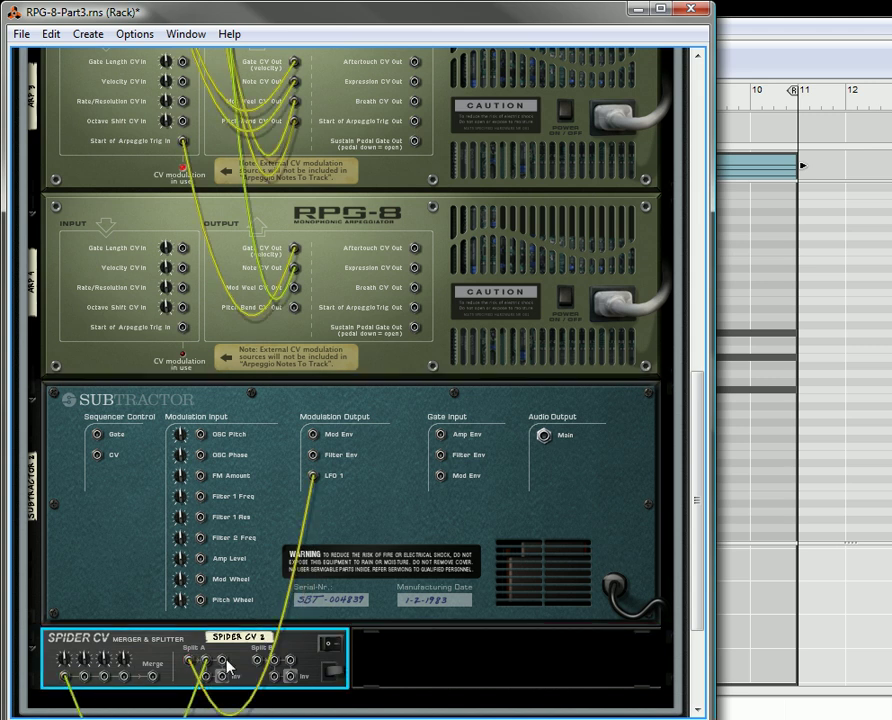
pyautogui.moveTo(222, 662); pyautogui.dragTo(92, 590)
# Step: Set the Spider CV's Merge Input 1 trim to 127 and cable its Merge output to the first RPG-8's Gate Length CV In, trimmed to 127
pyautogui.moveTo(64, 662); pyautogui.dragTo(88, 592)
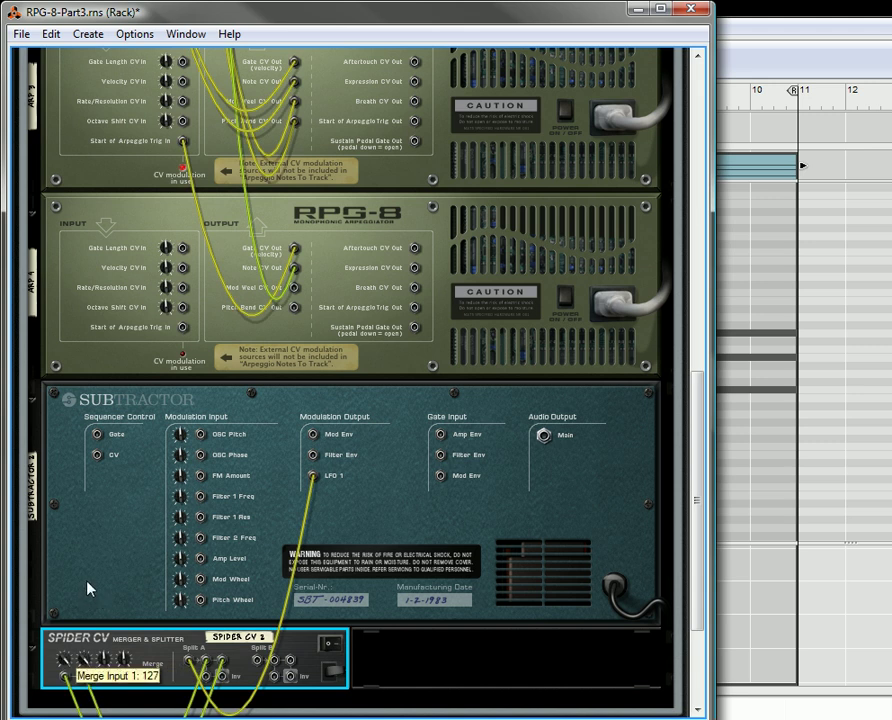
pyautogui.moveTo(152, 683); pyautogui.dragTo(174, 95)
pyautogui.click(167, 151)
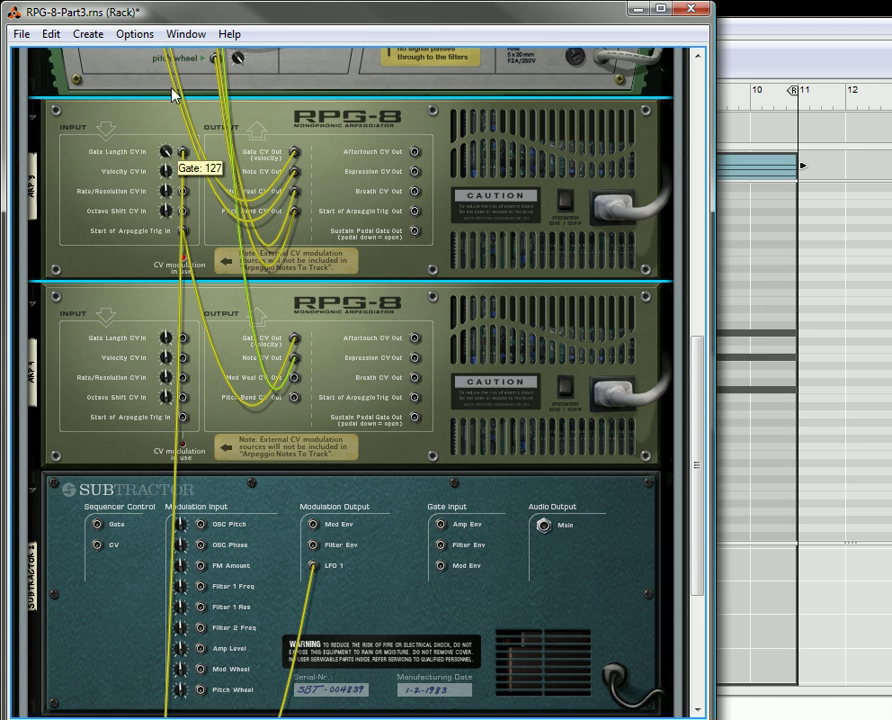
# Step: Check the gate length cabling and set the first RPG-8's Gate Length to 87 after trying 63
pyautogui.press('Tab')
pyautogui.scroll(-3, 184, 250)
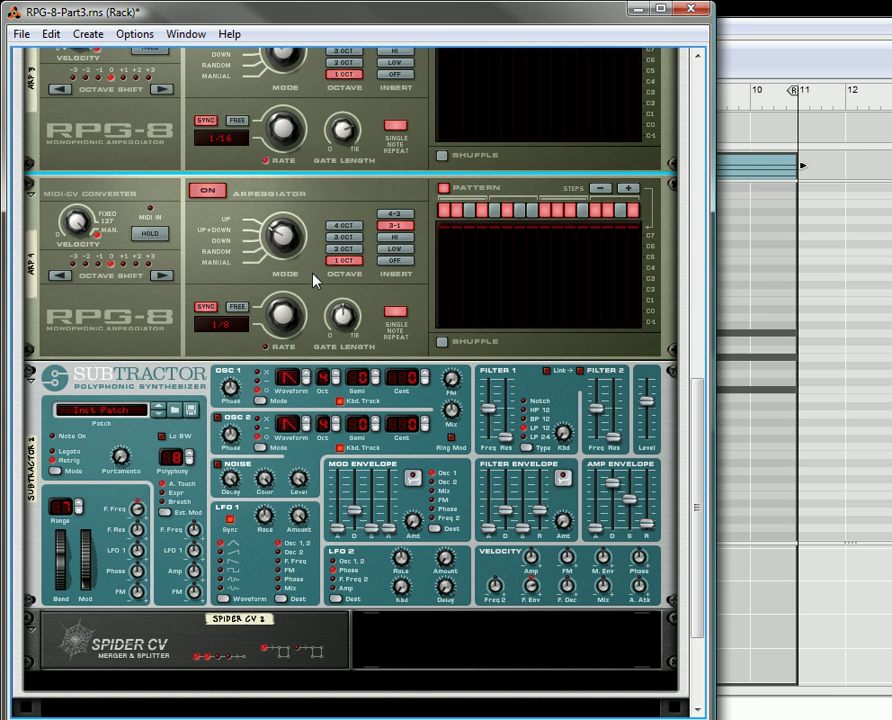
pyautogui.press('Tab')
pyautogui.scroll(2, 250, 260)
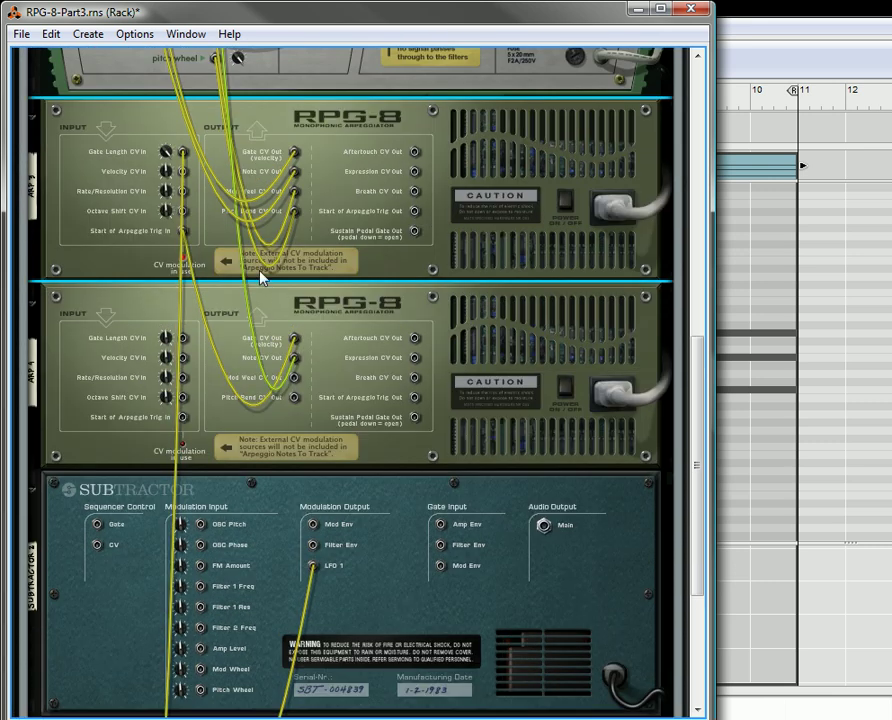
pyautogui.press('Tab')
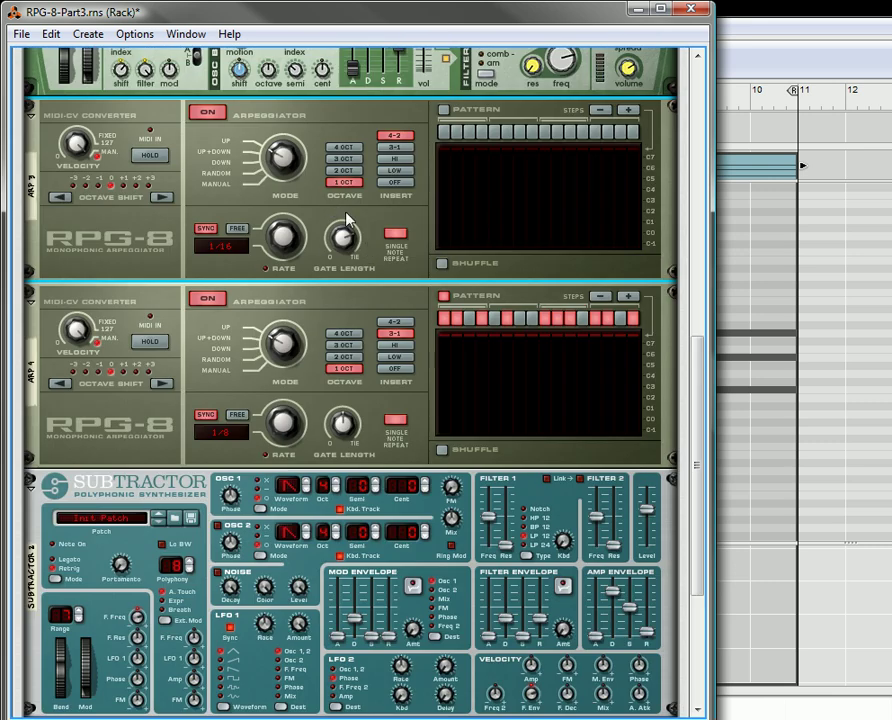
pyautogui.moveTo(346, 240)
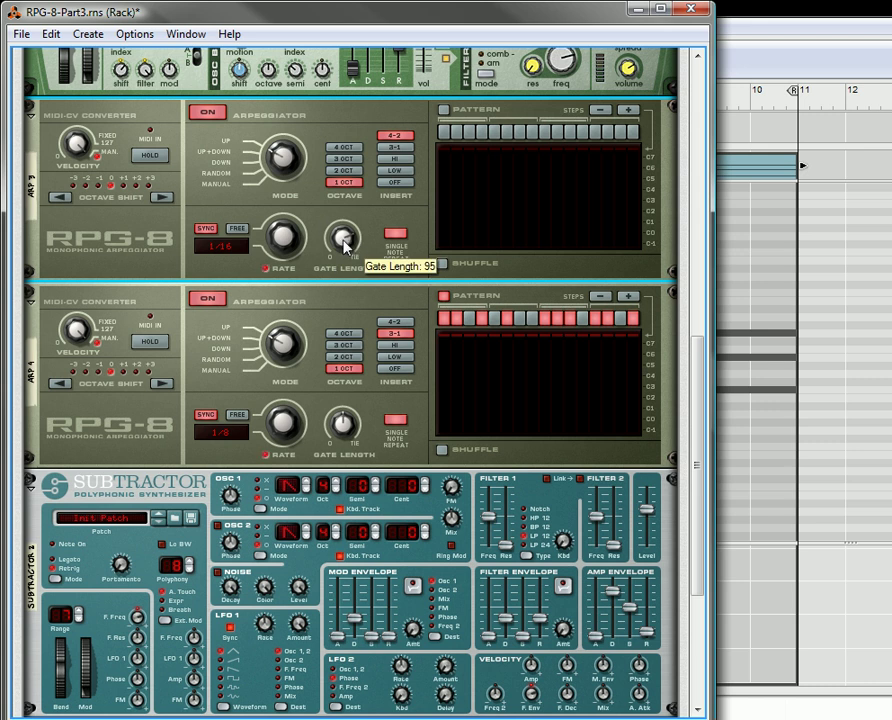
pyautogui.moveTo(344, 241); pyautogui.dragTo(356, 260)
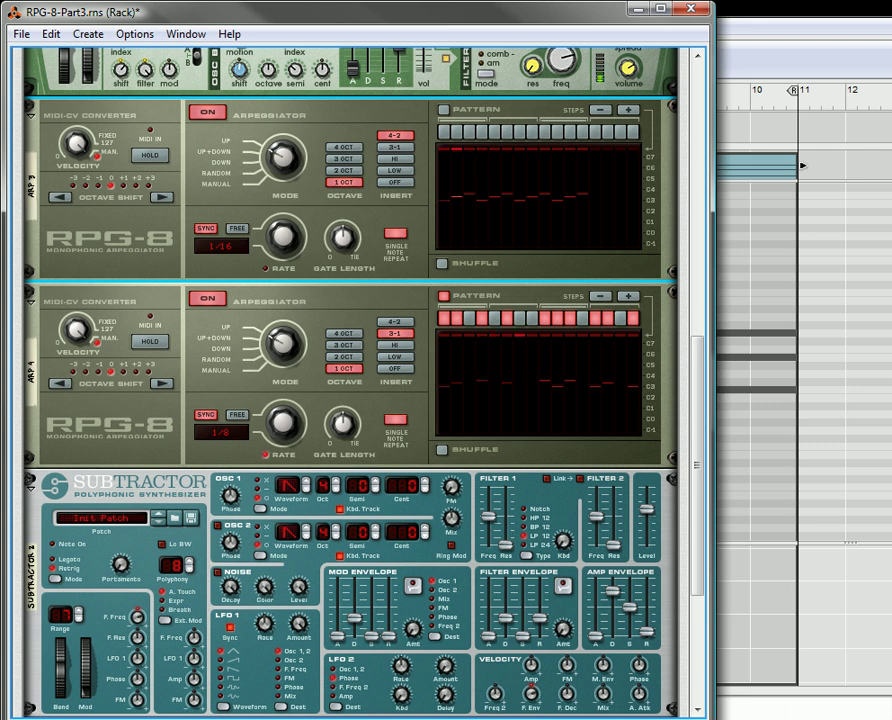
pyautogui.moveTo(350, 240)
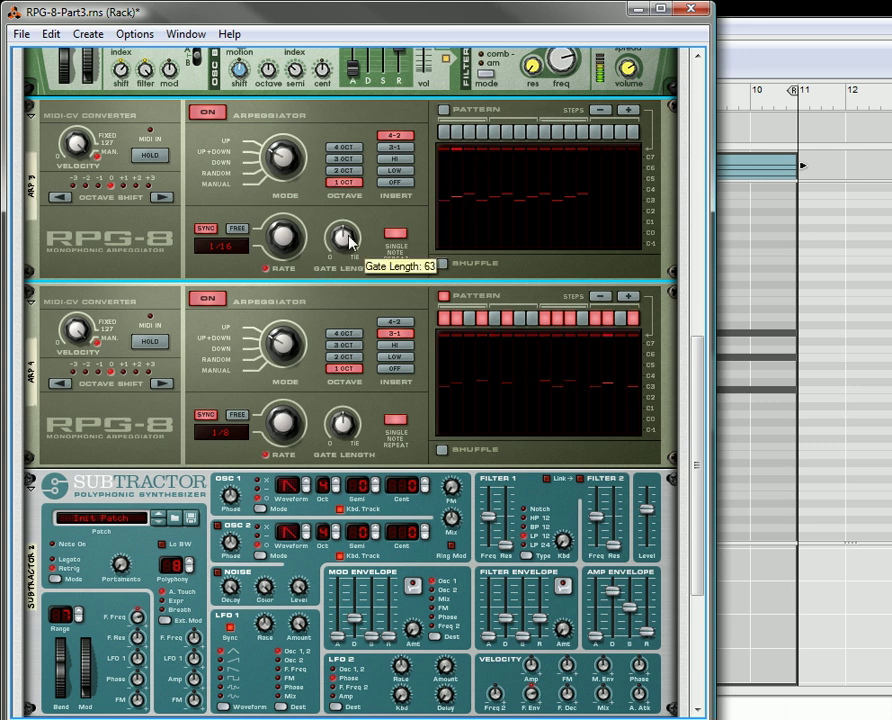
pyautogui.moveTo(350, 240)
pyautogui.mouseDown()
pyautogui.moveTo(355, 228)
pyautogui.moveTo(350, 243)
pyautogui.mouseUp()
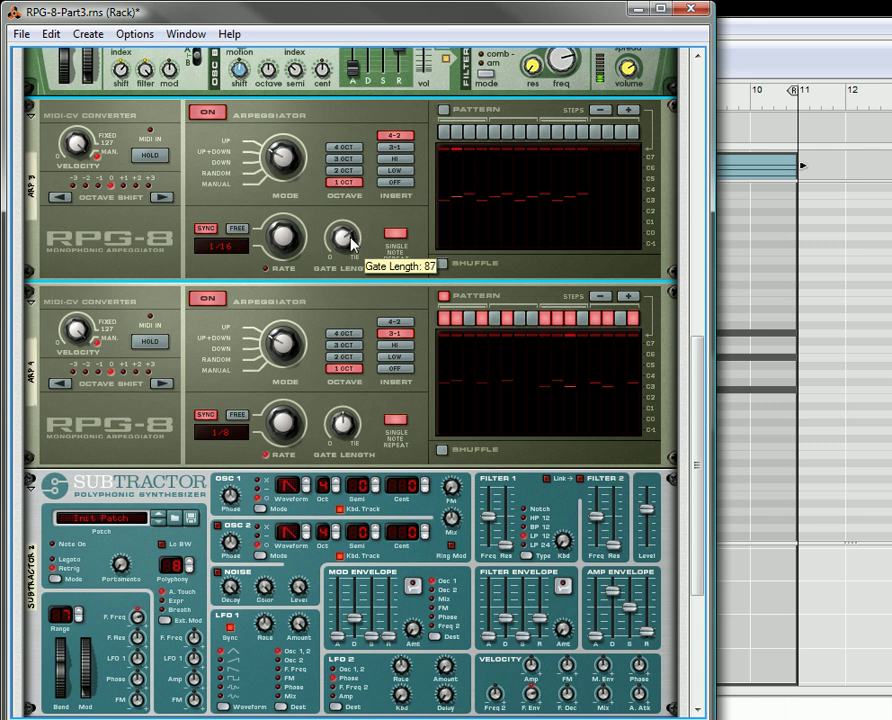
# Step: Review the SubTractor's LFO 1 Amount and Rate controls and show Combinator 2's Programmer
pyautogui.moveTo(291, 624)
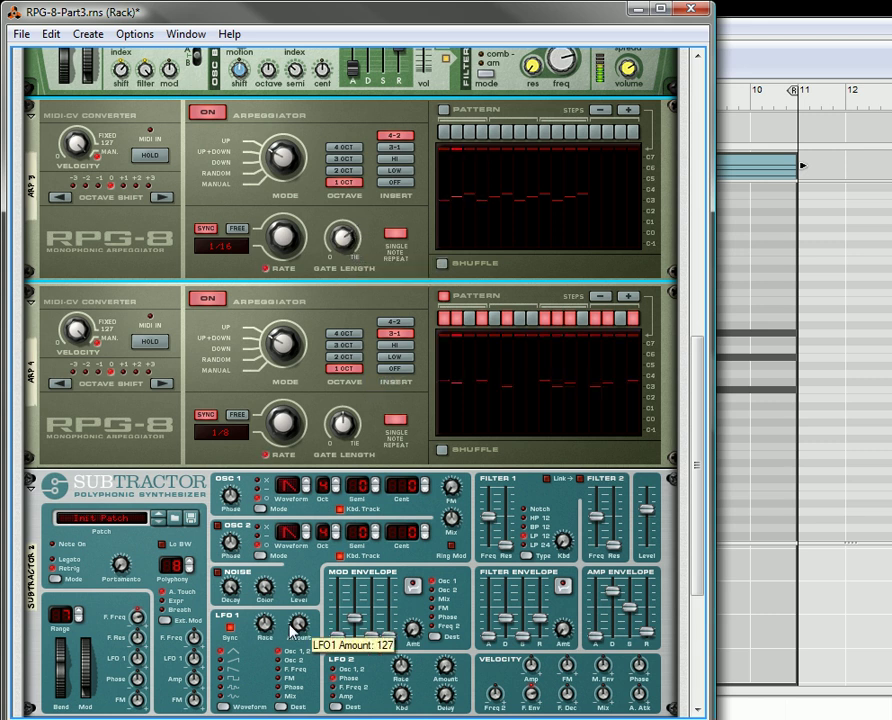
pyautogui.scroll(-3, 337, 712)
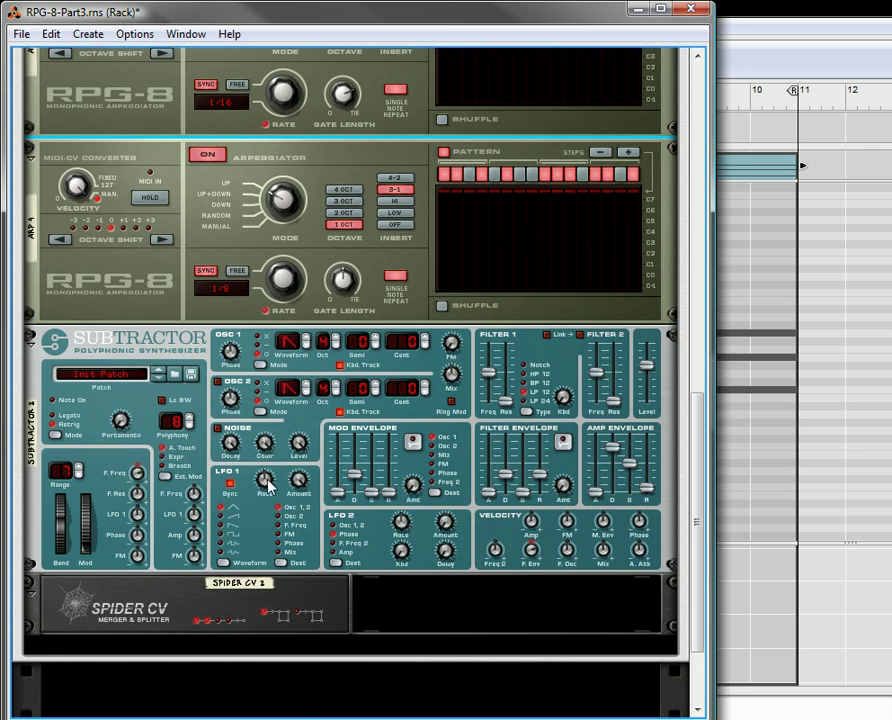
pyautogui.scroll(14, 267, 483)
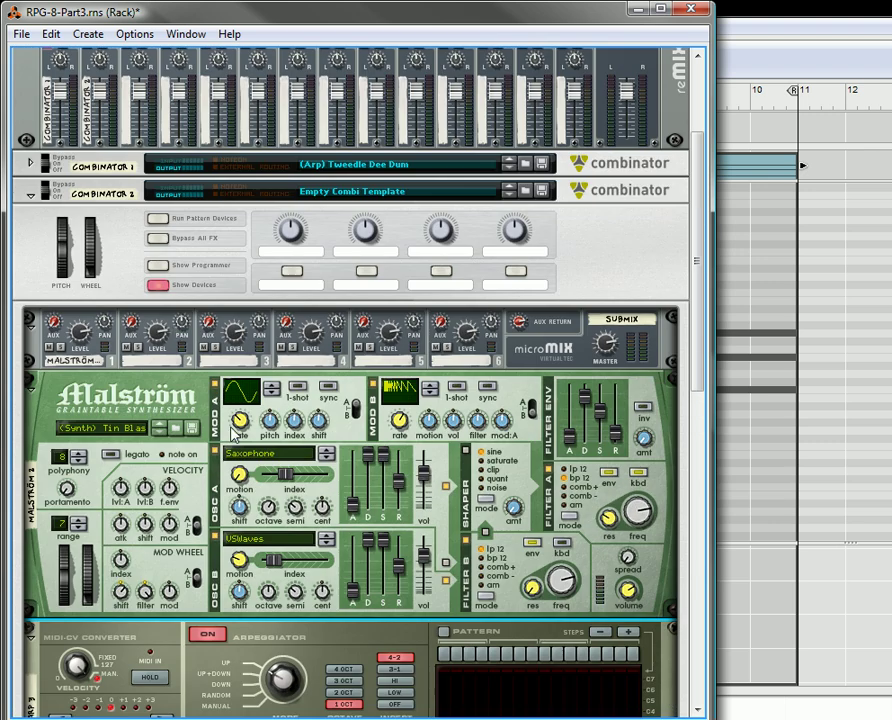
pyautogui.click(158, 265)
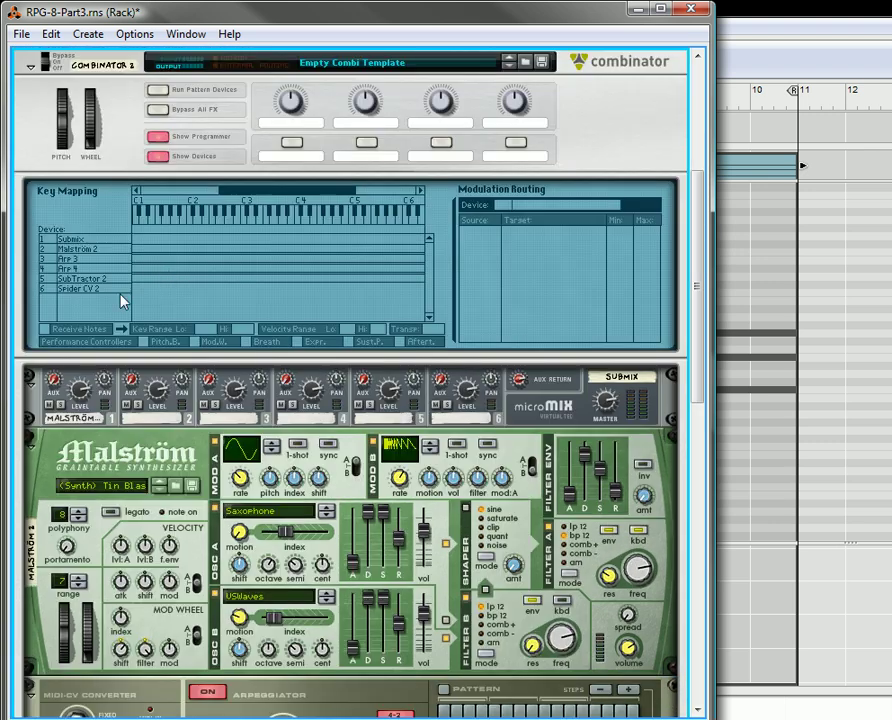
# Step: Label Combinator 2's four rotaries Pattern, gate length, Shift and Rate, in that order
pyautogui.doubleClick(308, 122)
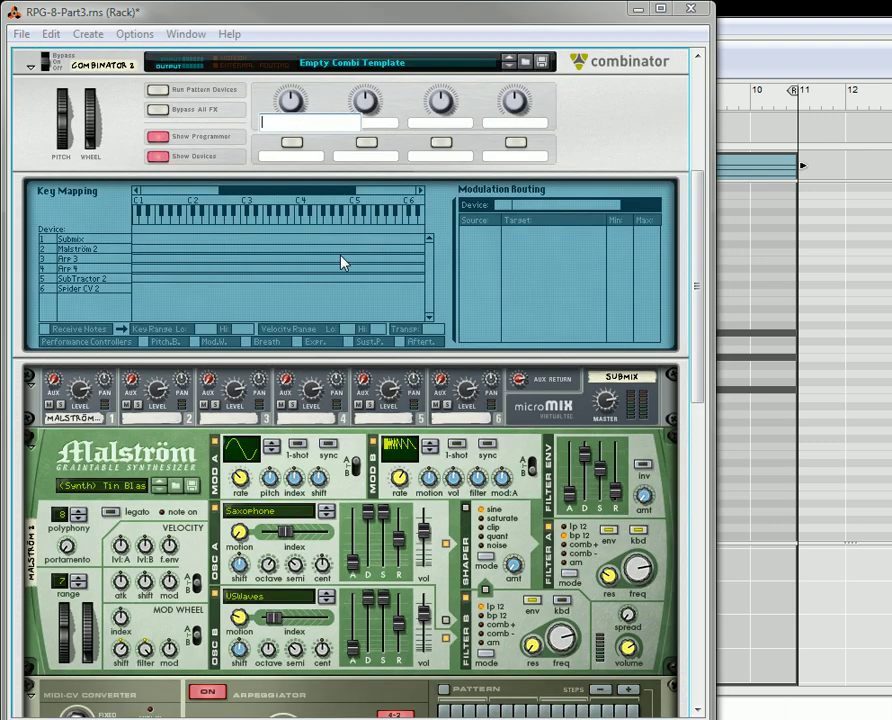
pyautogui.doubleClick(372, 123)
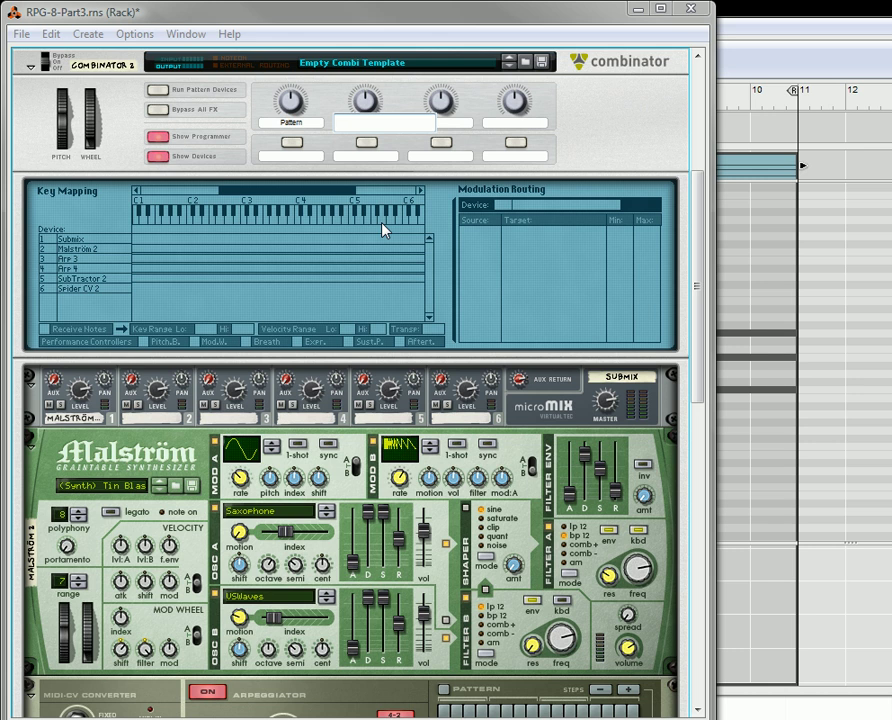
pyautogui.write('gate length')
pyautogui.doubleClick(444, 126)
pyautogui.write('S')
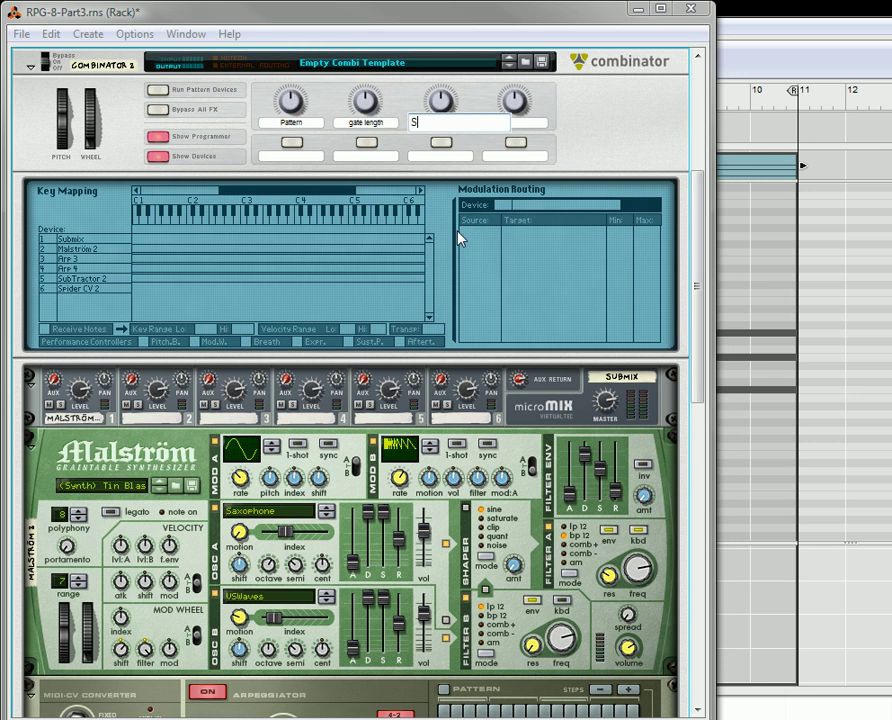
pyautogui.write('hift')
pyautogui.doubleClick(541, 126)
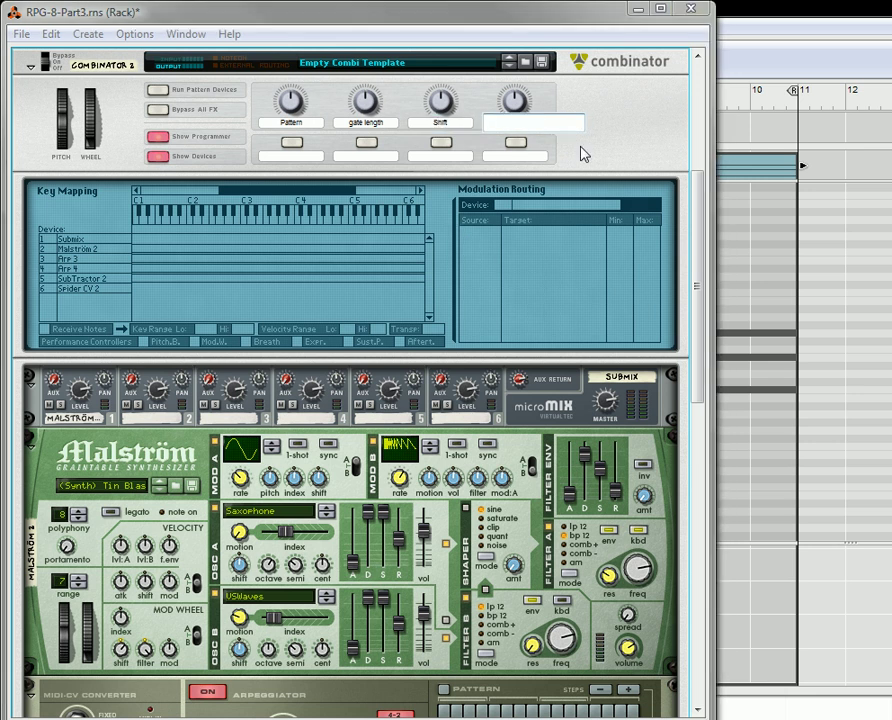
pyautogui.write('Rae')
pyautogui.press('Return')
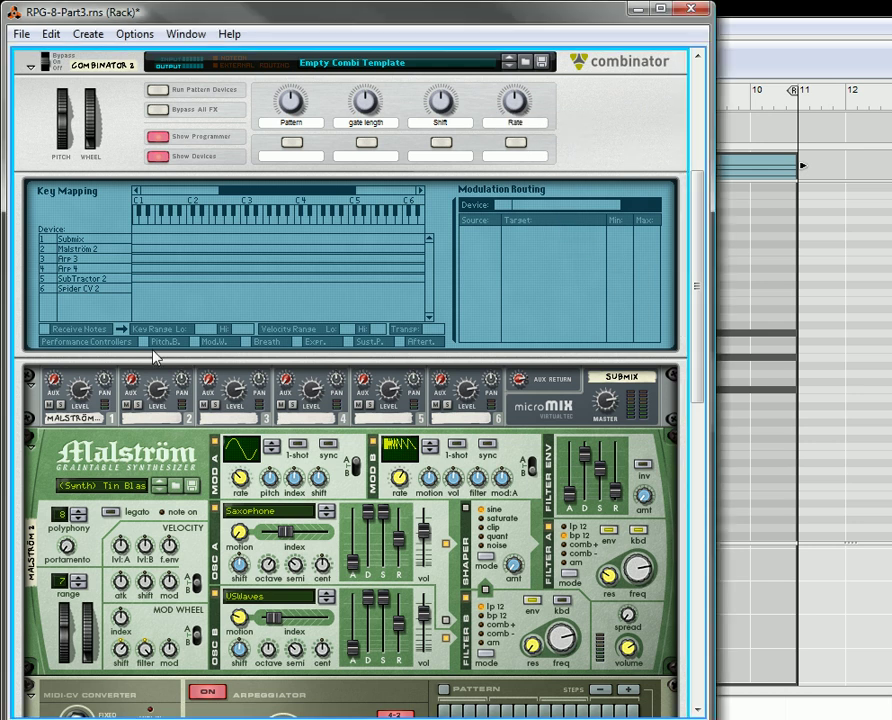
# Step: Route Rotary 1 to the Pattern parameter of Arp 4 in the Combinator's modulation routing
pyautogui.click(100, 262)
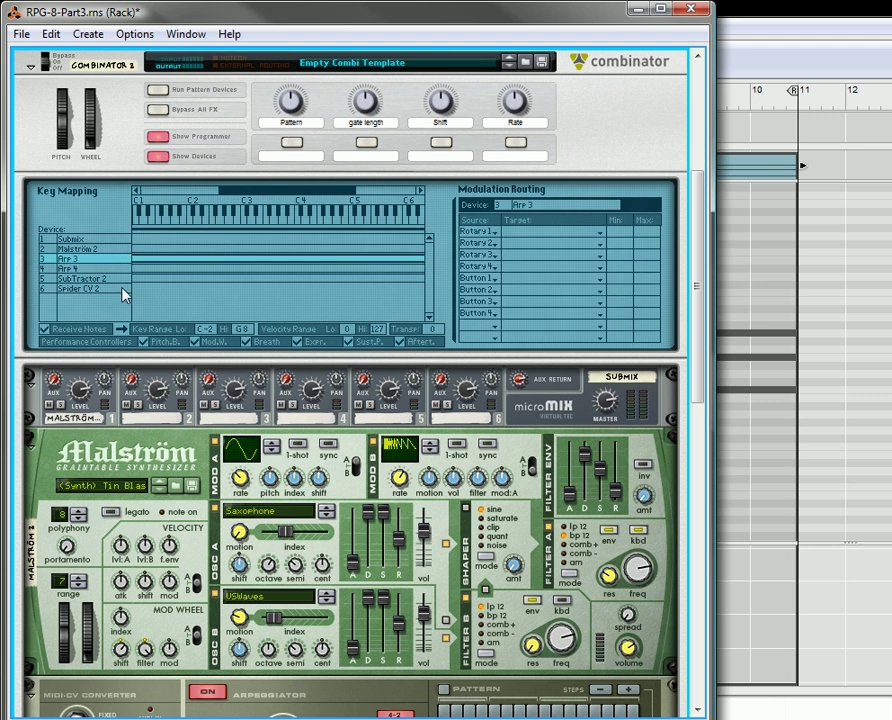
pyautogui.click(104, 269)
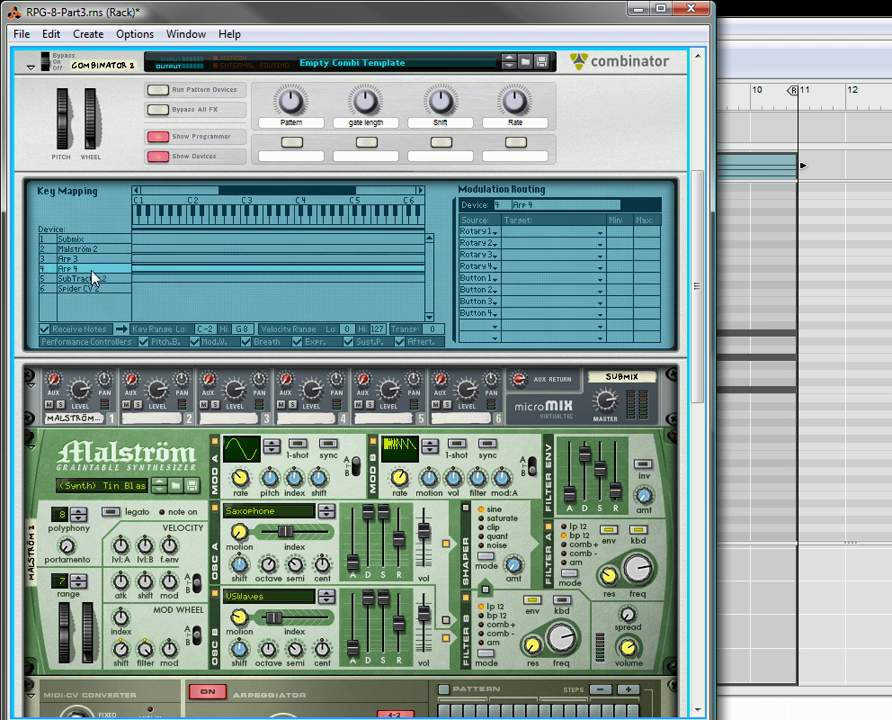
pyautogui.click(519, 238)
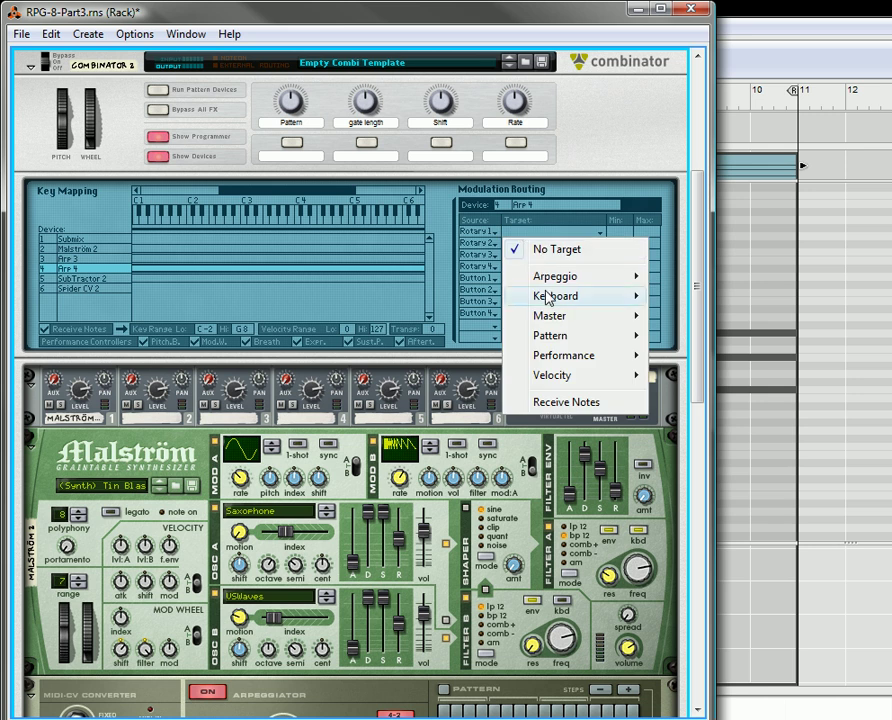
pyautogui.moveTo(560, 320)
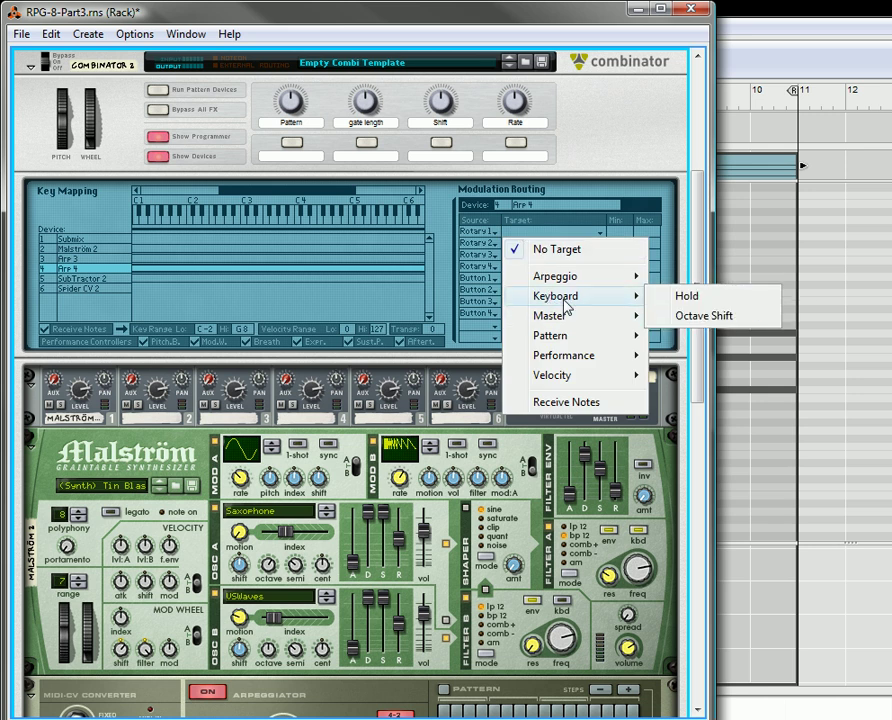
pyautogui.moveTo(565, 282)
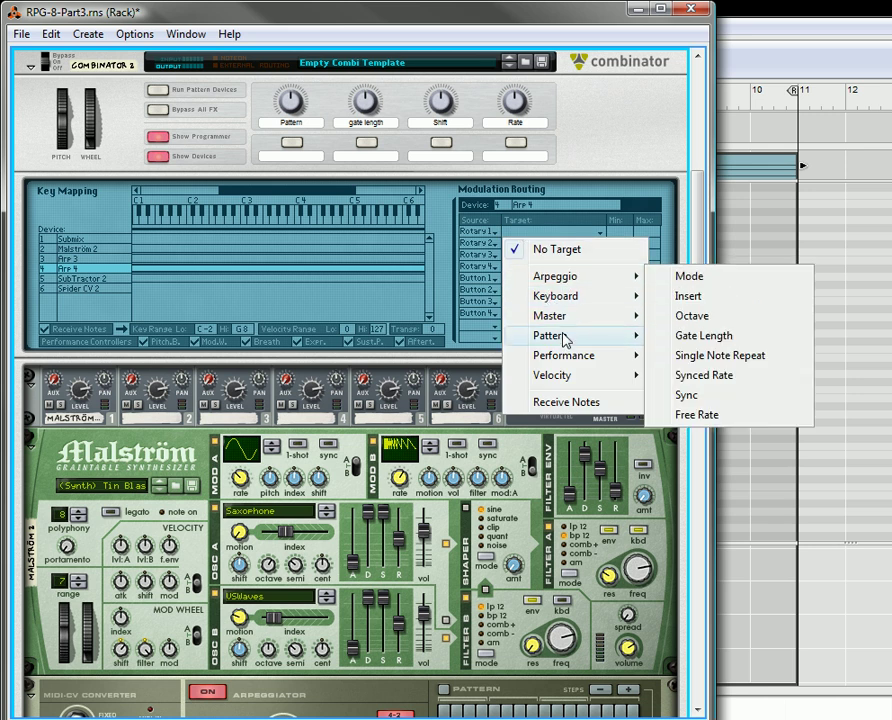
pyautogui.moveTo(567, 341)
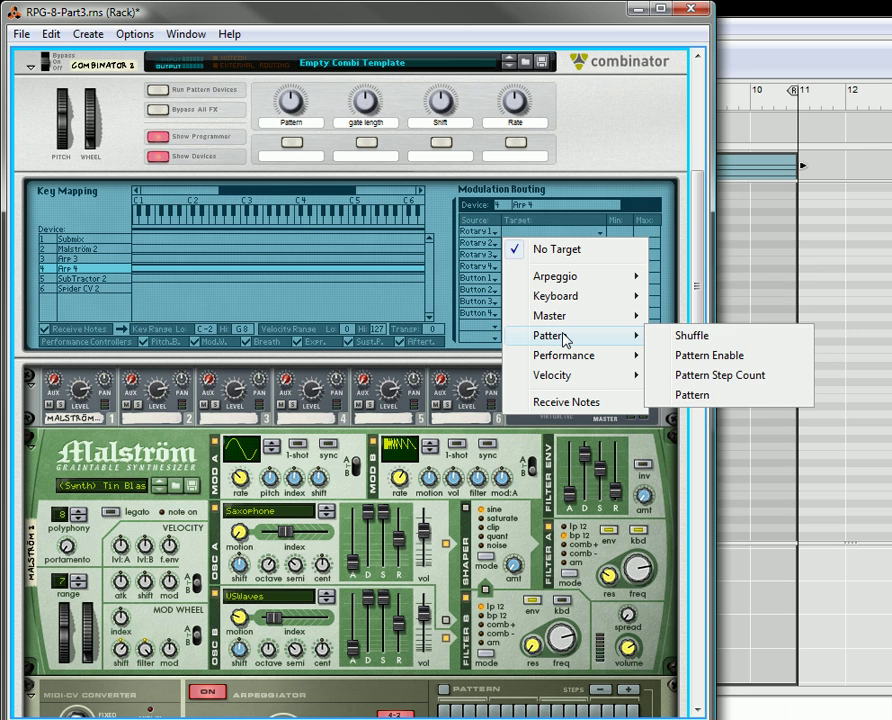
pyautogui.click(700, 400)
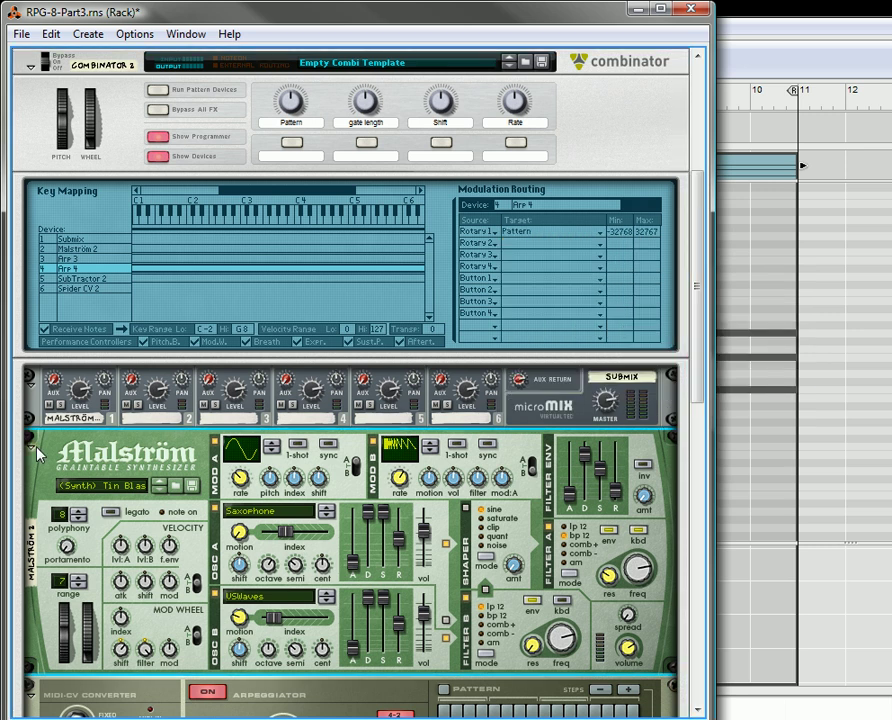
# Step: Collapse the Malström and the Submix mixer, and lower the Pattern rotary to alter Arp 4's step pattern
pyautogui.click(32, 450)
pyautogui.click(30, 378)
pyautogui.scroll(-1, 420, 586)
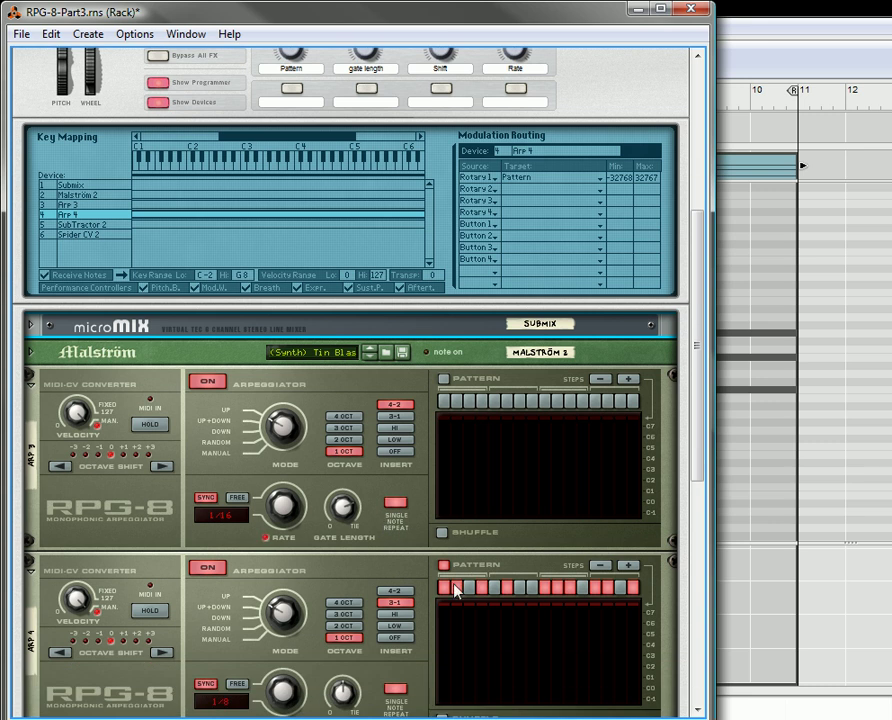
pyautogui.scroll(1, 257, 214)
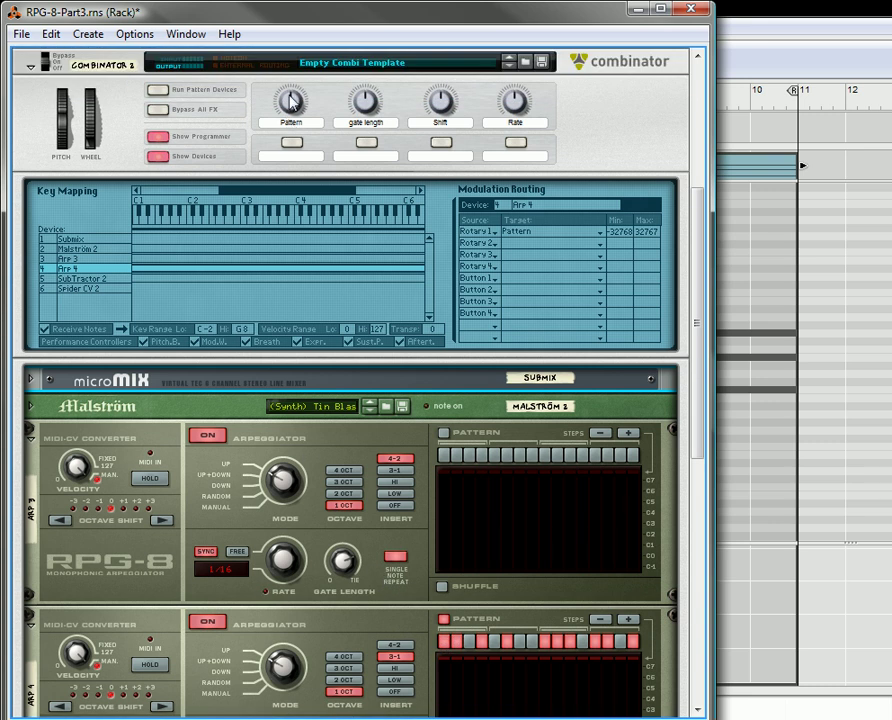
pyautogui.moveTo(296, 124)
pyautogui.mouseDown()
pyautogui.moveTo(299, 105)
pyautogui.moveTo(302, 160)
pyautogui.moveTo(300, 140)
pyautogui.mouseUp()
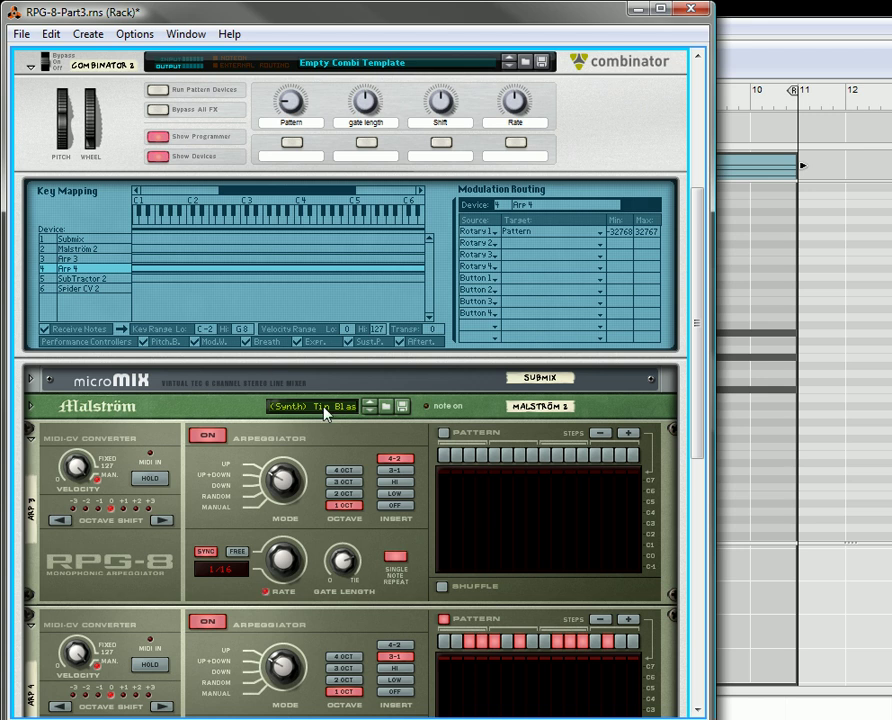
# Step: Route Rotary 2 to the Gate Length of Arp 3 in the modulation routing
pyautogui.click(98, 258)
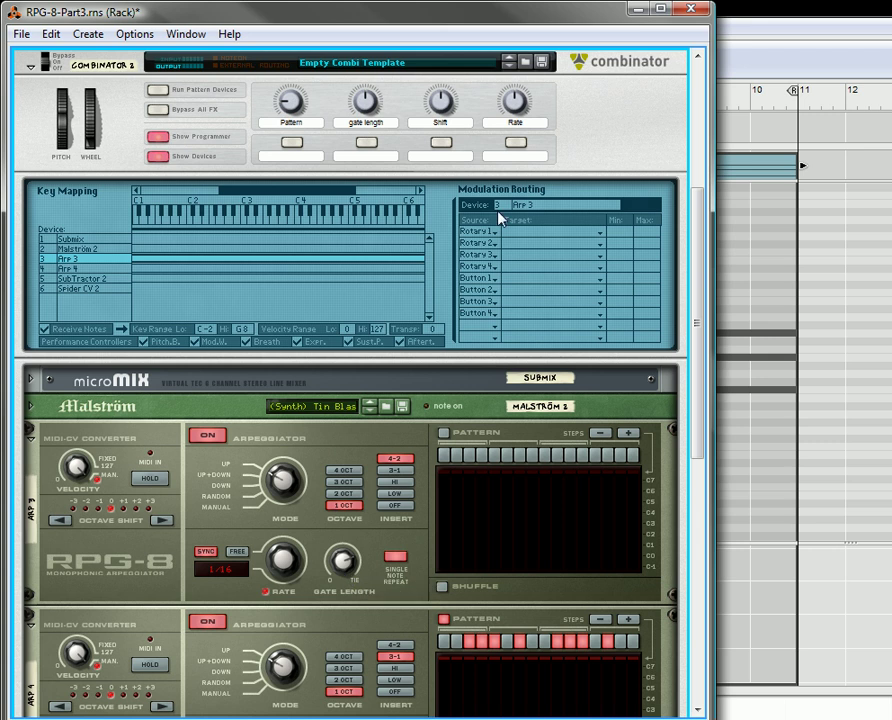
pyautogui.click(514, 244)
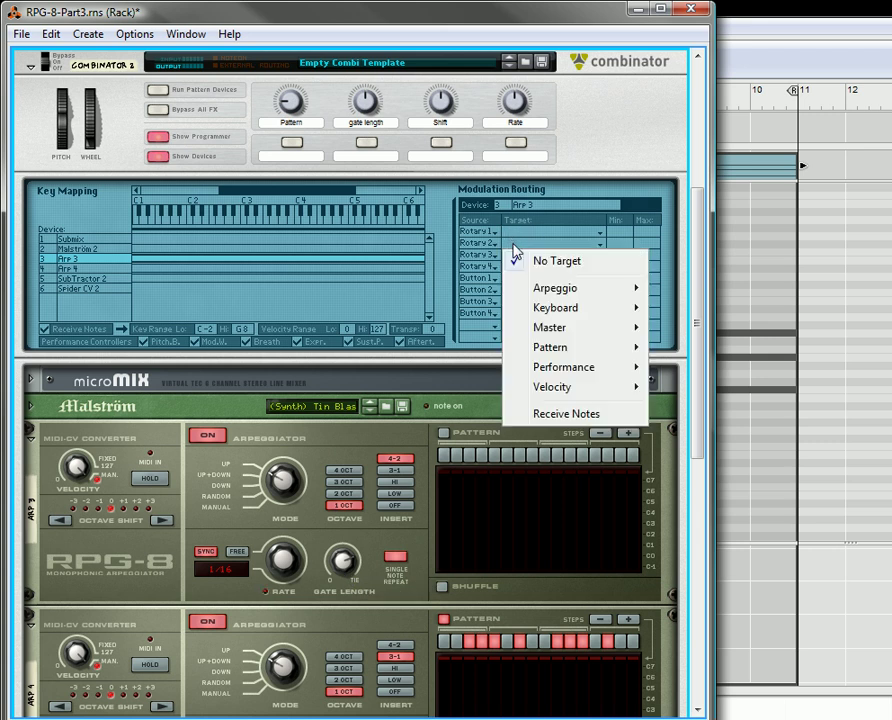
pyautogui.moveTo(553, 297)
pyautogui.click(700, 347)
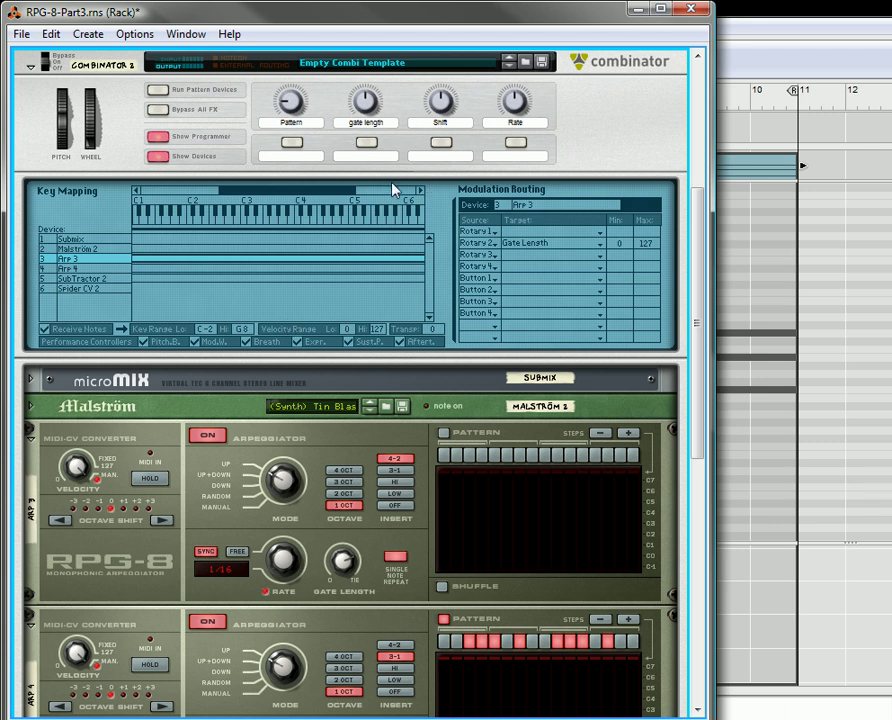
# Step: Expand the Malström and route Rotary 3 to both Oscillator A Shift and Oscillator B Shift of Malström 2
pyautogui.click(100, 249)
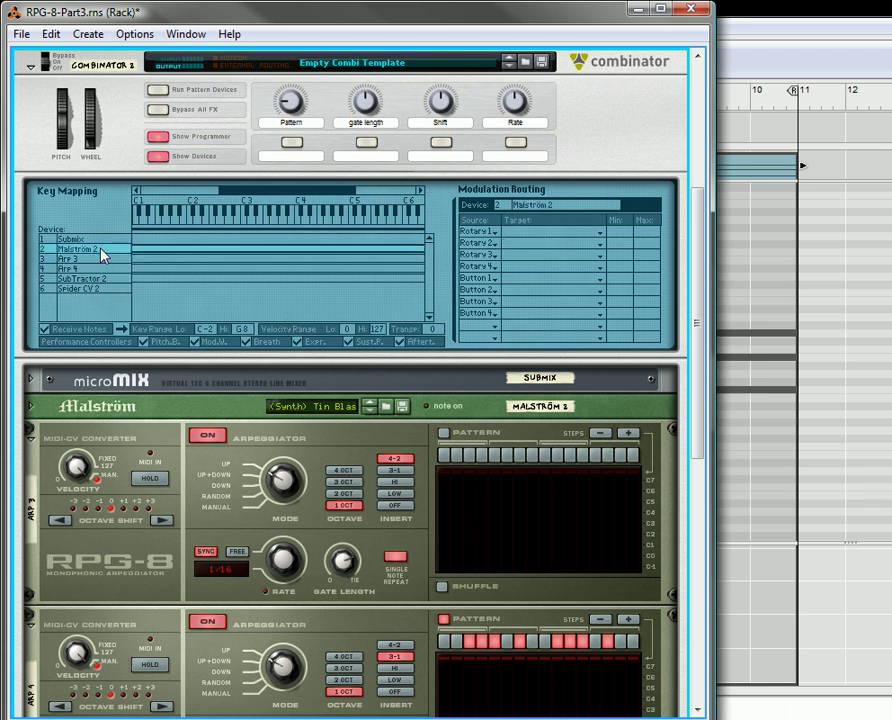
pyautogui.click(30, 407)
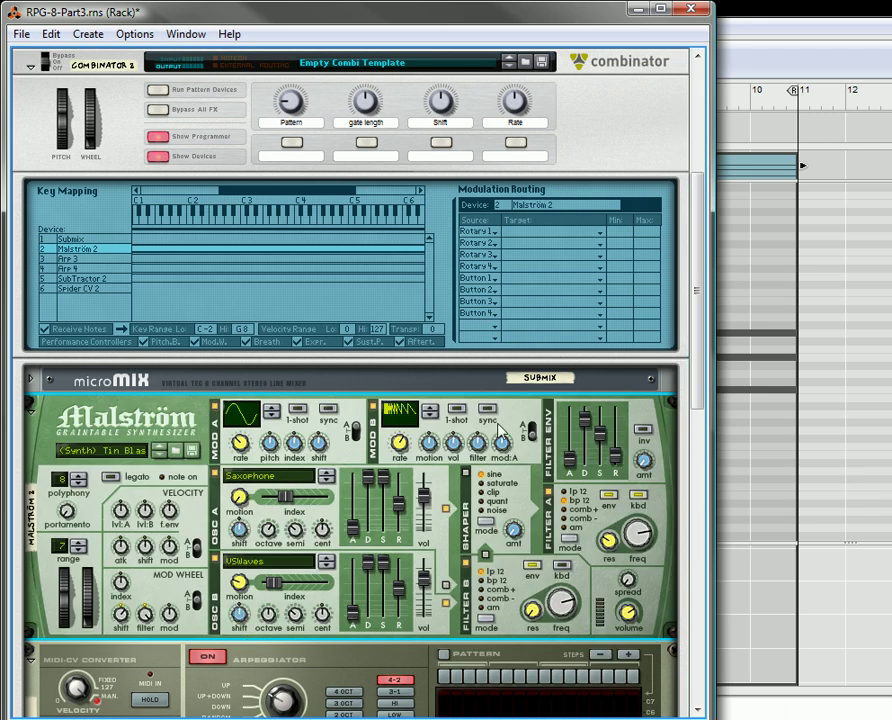
pyautogui.click(486, 246)
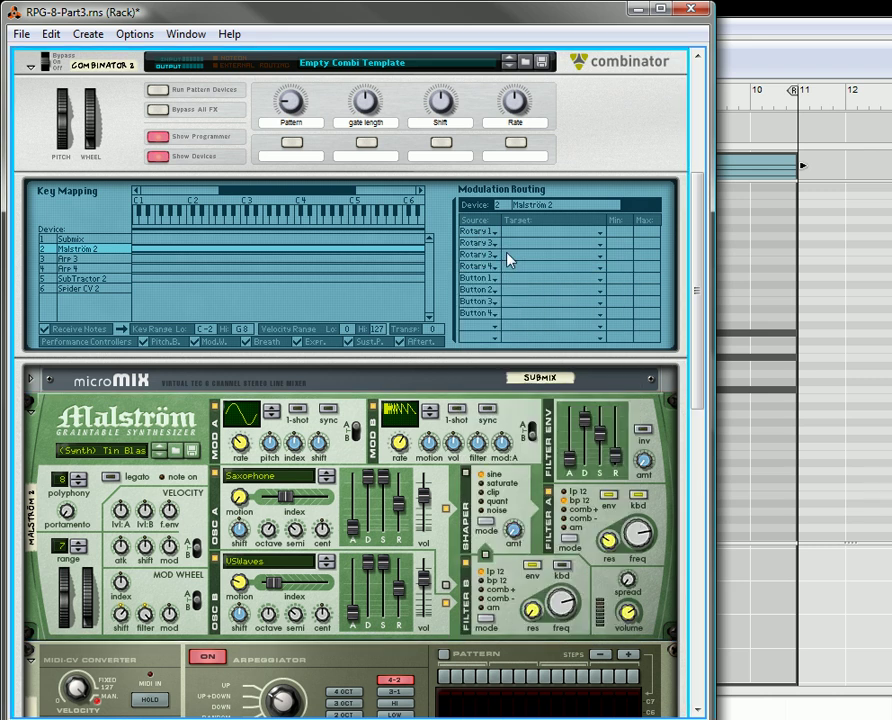
pyautogui.click(512, 247)
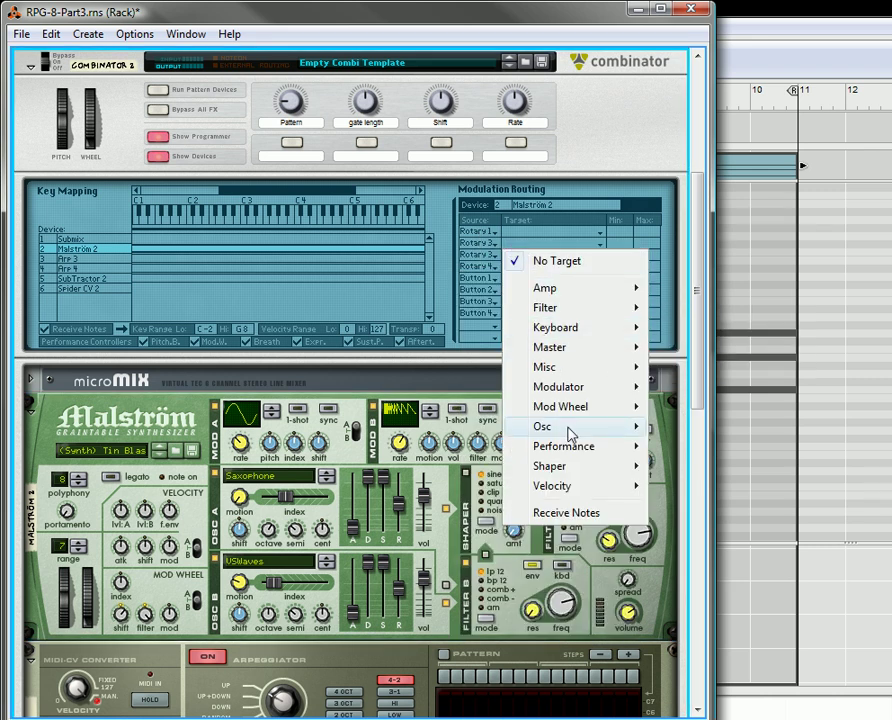
pyautogui.moveTo(630, 428)
pyautogui.click(698, 686)
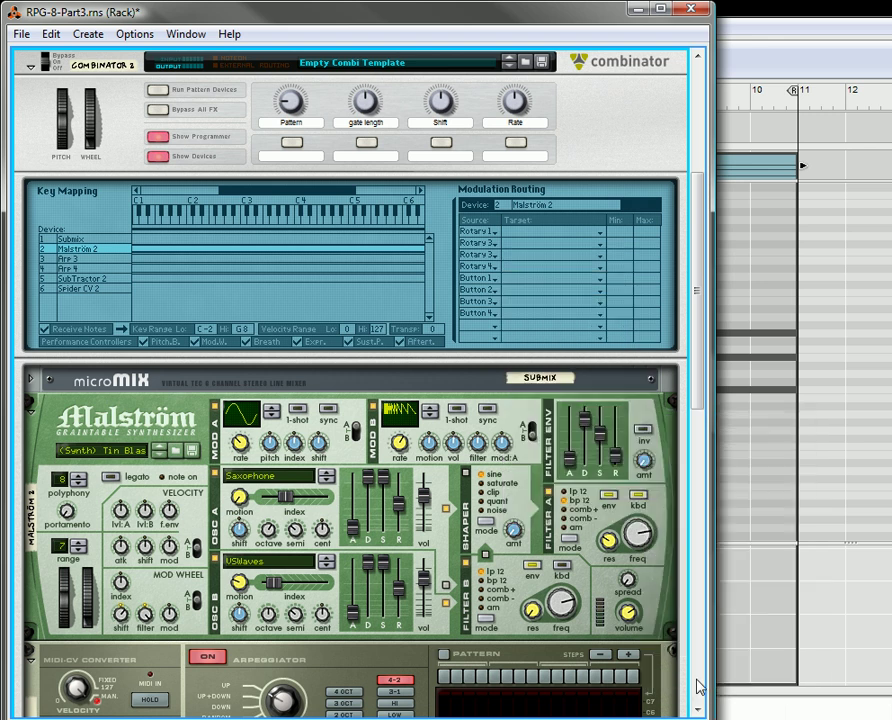
pyautogui.click(514, 261)
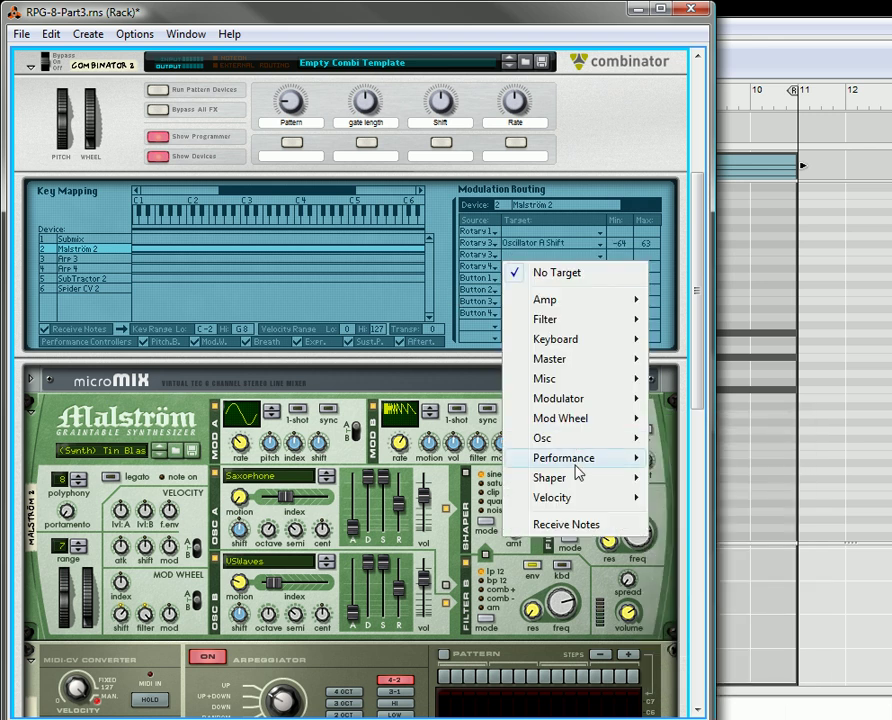
pyautogui.moveTo(620, 440)
pyautogui.click(708, 562)
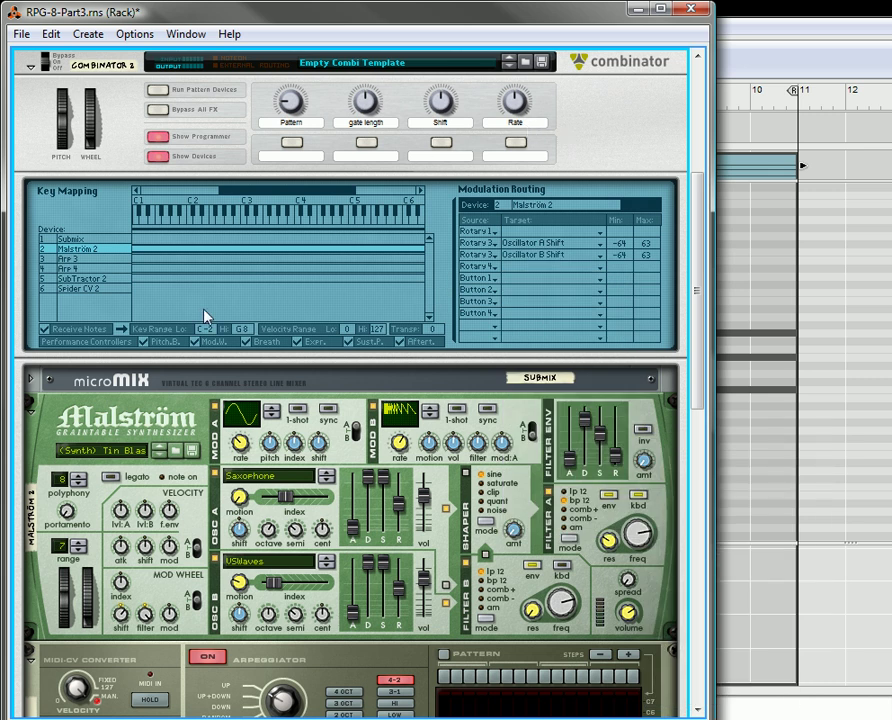
# Step: Route Rotary 4 to the LFO1 Rate of SubTractor 2 in the modulation routing
pyautogui.click(118, 287)
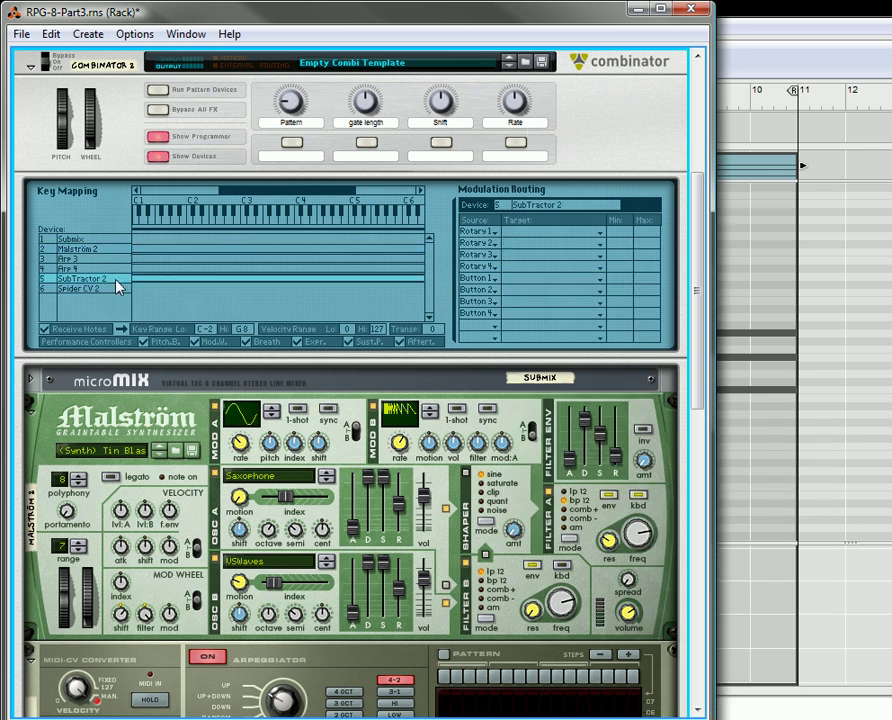
pyautogui.click(514, 272)
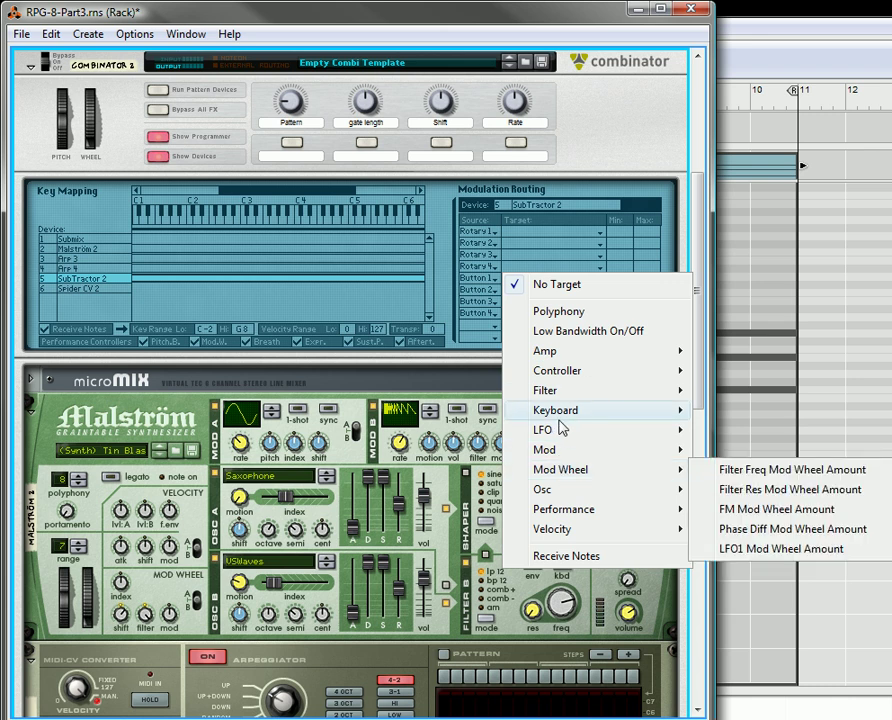
pyautogui.moveTo(566, 438)
pyautogui.click(735, 376)
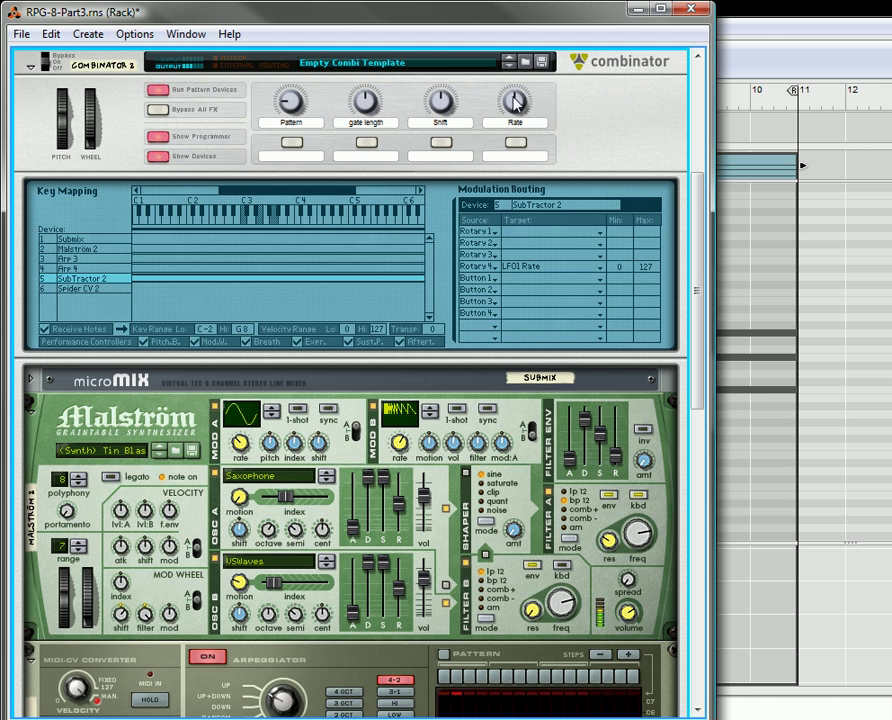
# Step: Try out the programmed rotaries by raising Rate, setting Shift to 41 and raising gate length
pyautogui.moveTo(516, 101); pyautogui.dragTo(530, 90)
pyautogui.moveTo(446, 104); pyautogui.dragTo(452, 126)
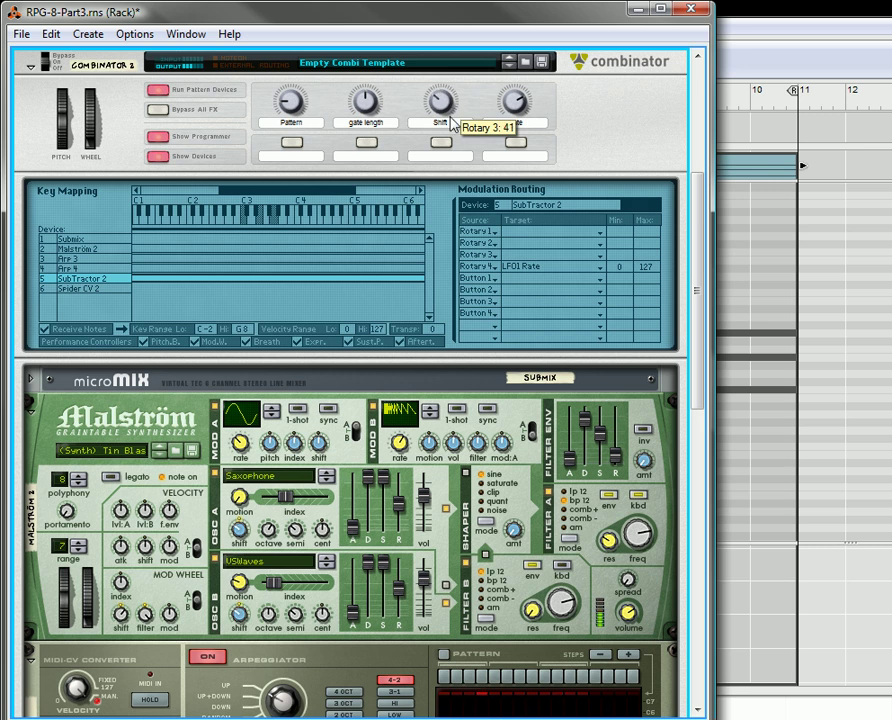
pyautogui.moveTo(372, 103); pyautogui.dragTo(386, 122)
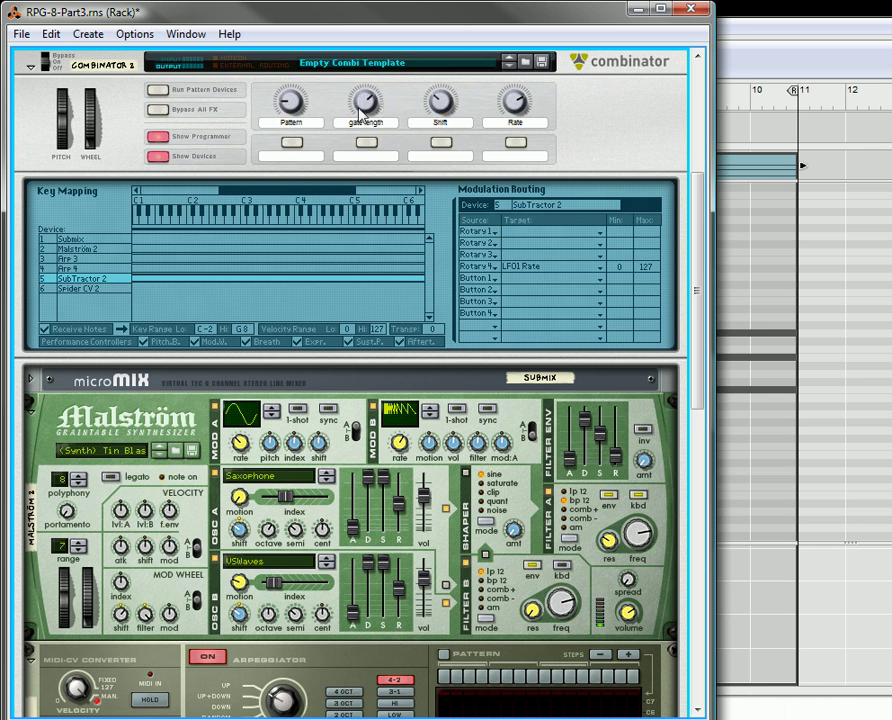
# Step: Rename the gate length label of Rotary 2 as Octave Shift
pyautogui.doubleClick(384, 122)
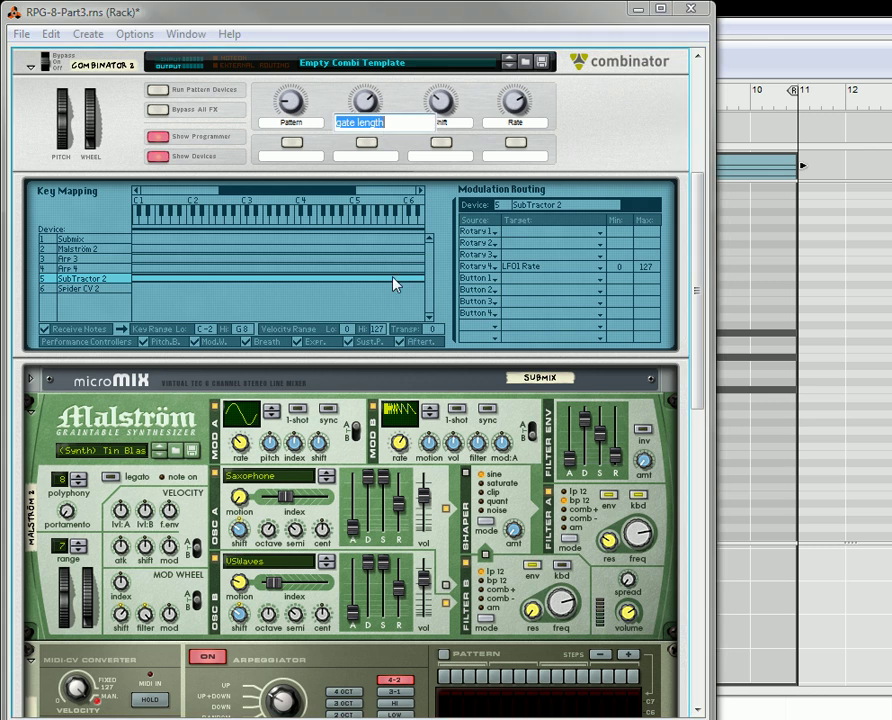
pyautogui.write('Octave Shift')
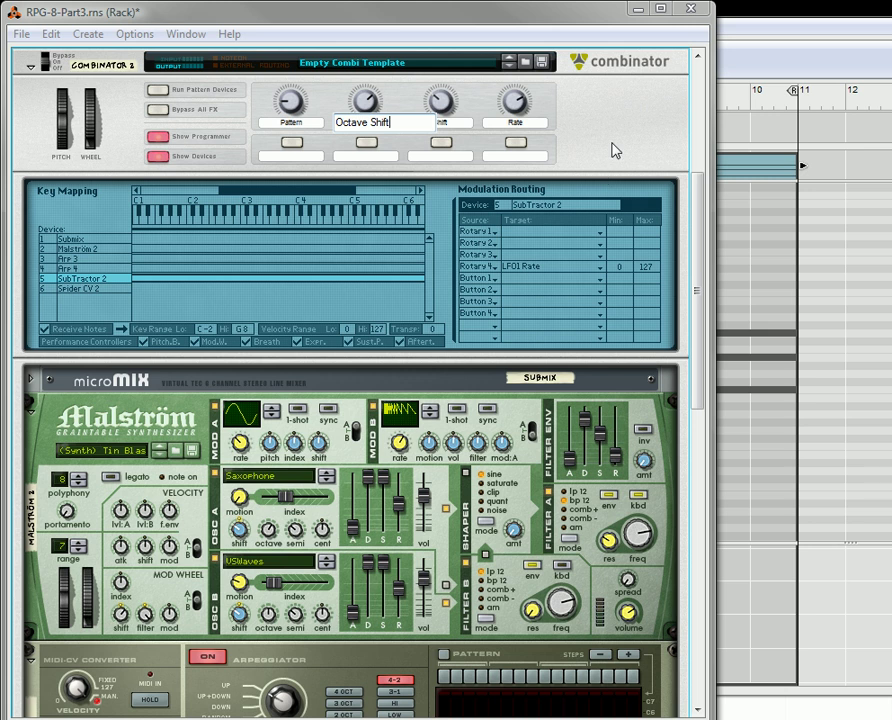
pyautogui.press('Return')
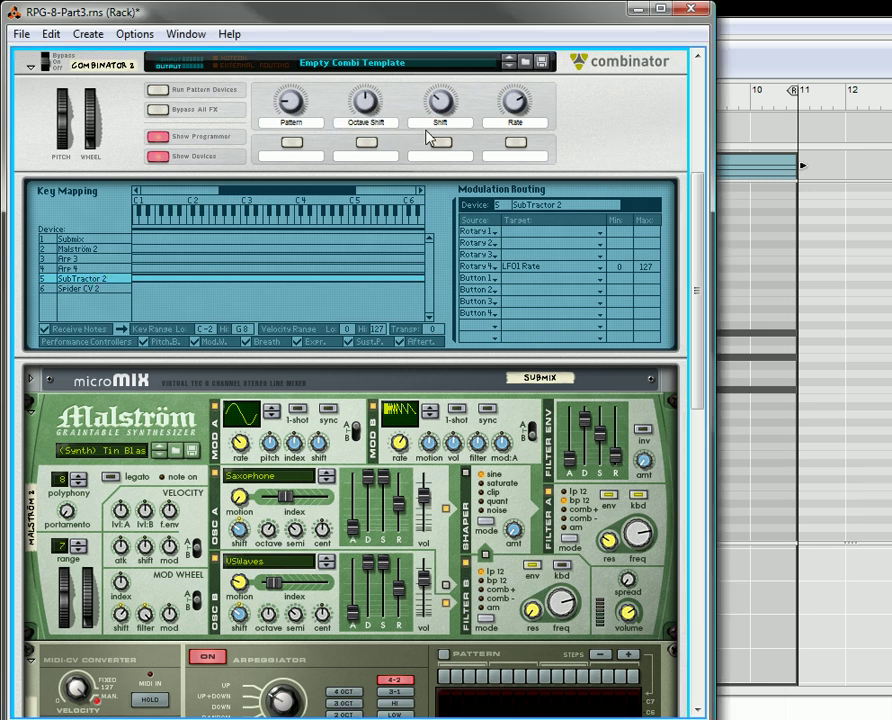
# Step: Retarget Rotary 2 to the keyboard Octave Shift of Arp 3 in the modulation routing
pyautogui.click(106, 263)
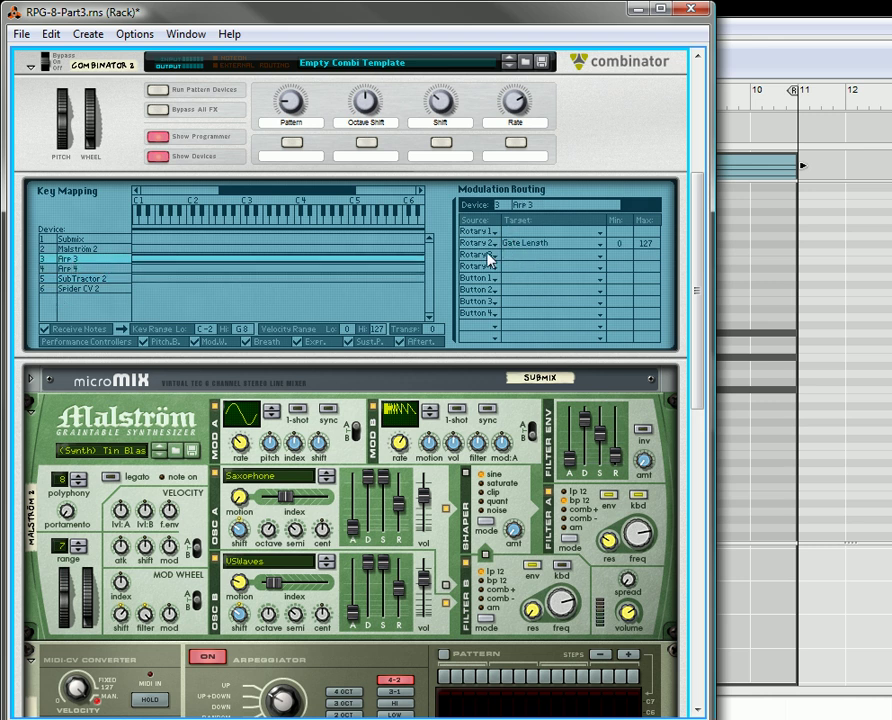
pyautogui.click(535, 256)
pyautogui.moveTo(577, 355)
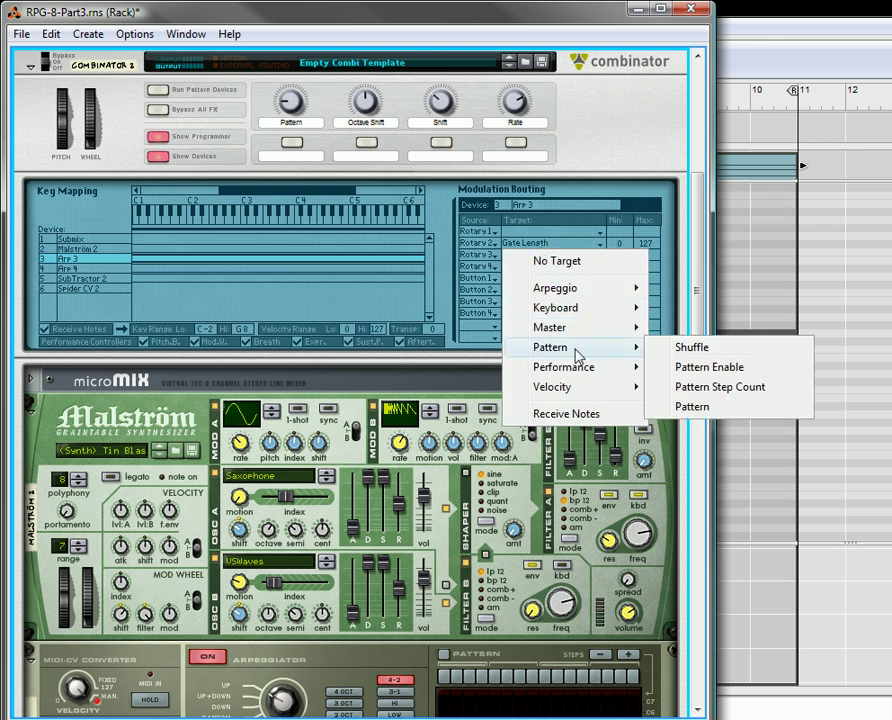
pyautogui.moveTo(583, 292)
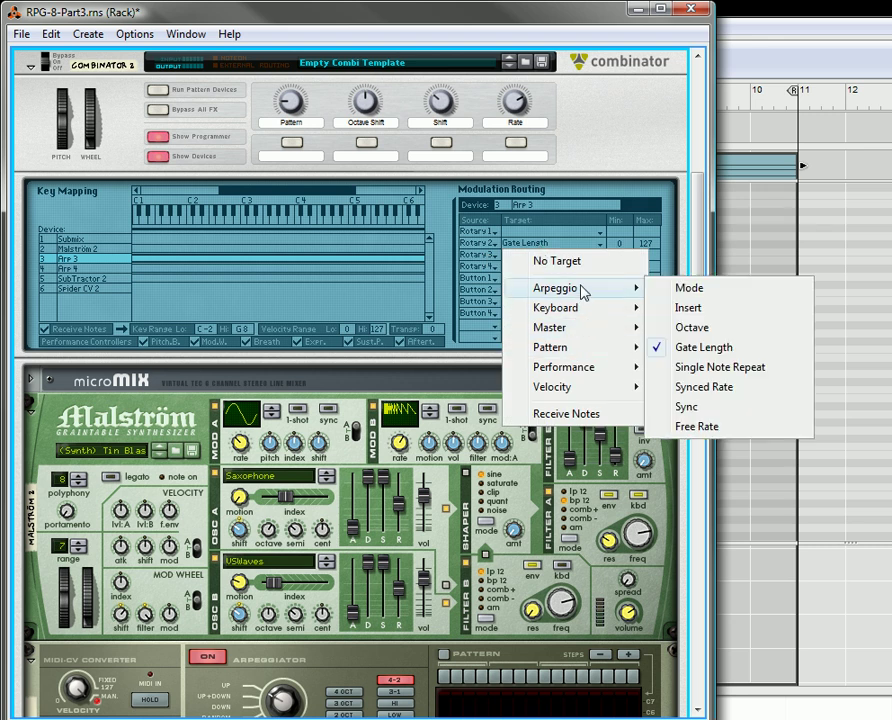
pyautogui.moveTo(612, 316)
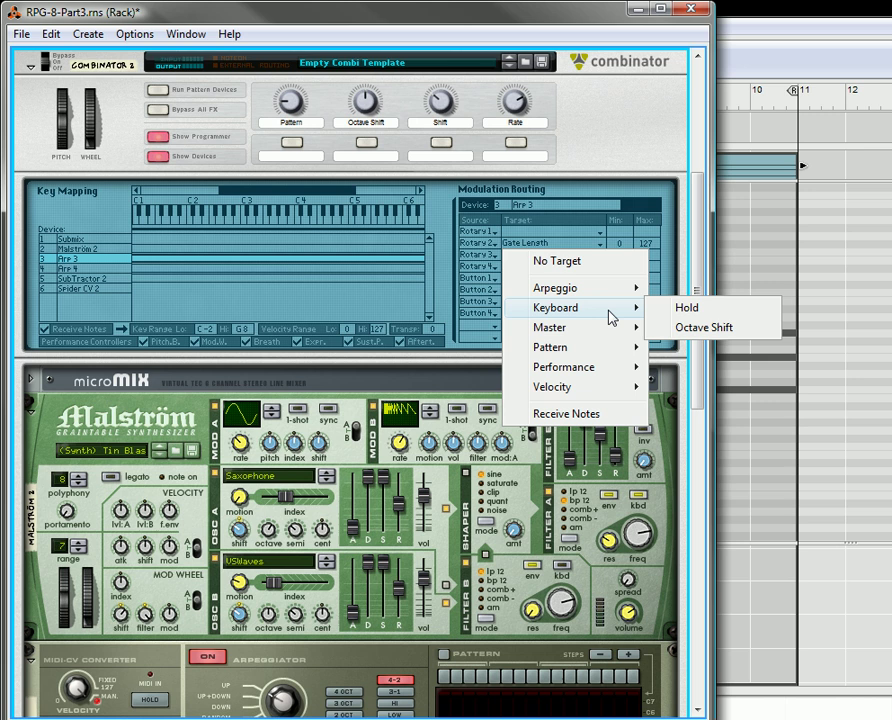
pyautogui.click(730, 339)
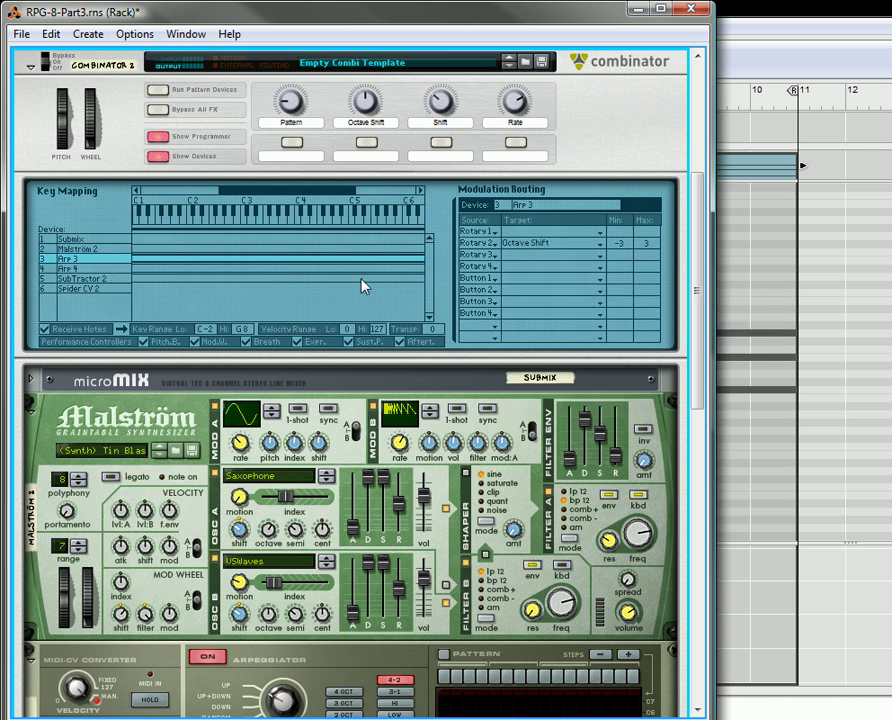
# Step: Route Rotary 2 to the Octave Shift of Arp 4 with an inverted range, minimum 3 and maximum -3
pyautogui.click(106, 269)
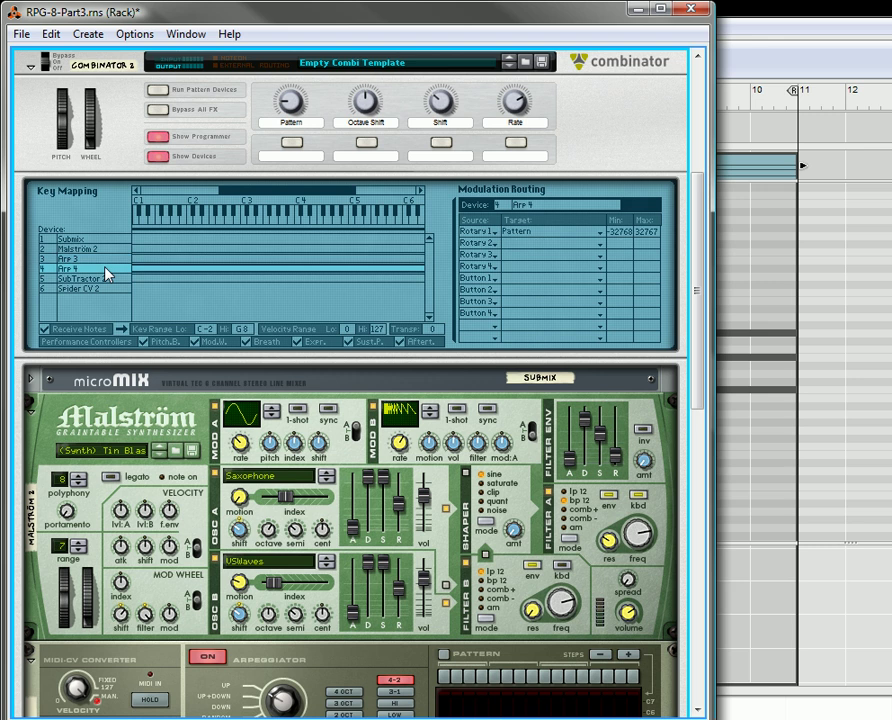
pyautogui.click(512, 244)
pyautogui.moveTo(576, 306)
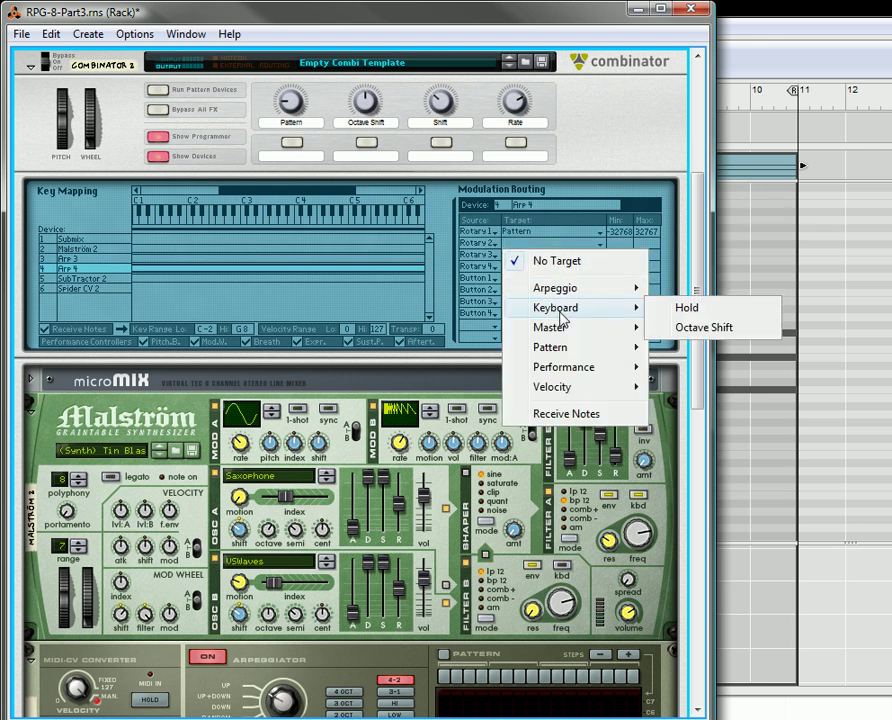
pyautogui.click(652, 328)
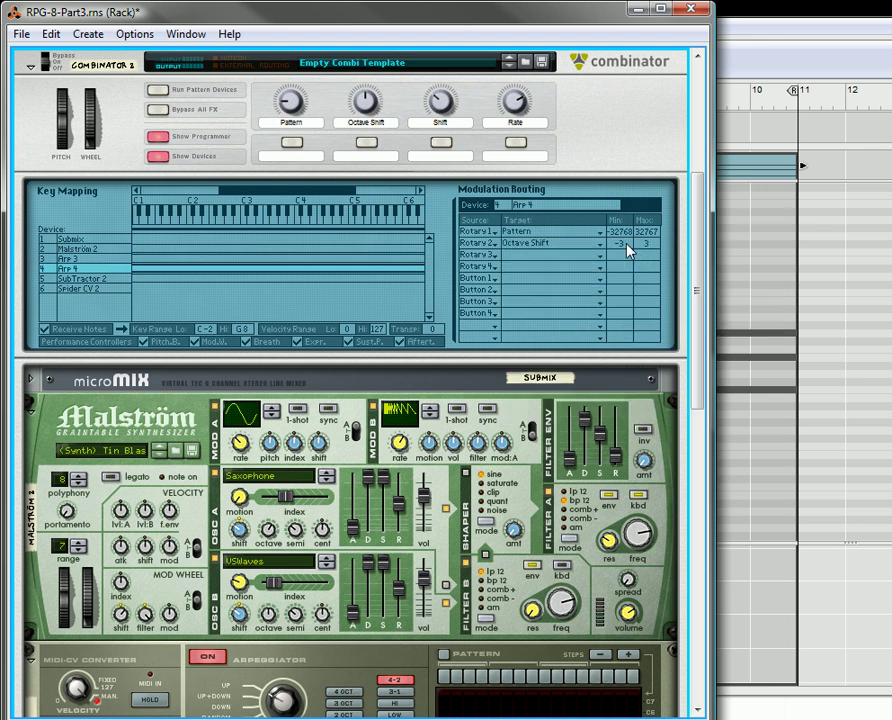
pyautogui.moveTo(630, 250); pyautogui.dragTo(623, 130)
pyautogui.moveTo(647, 250); pyautogui.dragTo(640, 370)
# Step: Play the sequence and try out the rotaries, raising Octave Shift and Pattern and lowering Shift and Rate
pyautogui.scroll(-4, 177, 402)
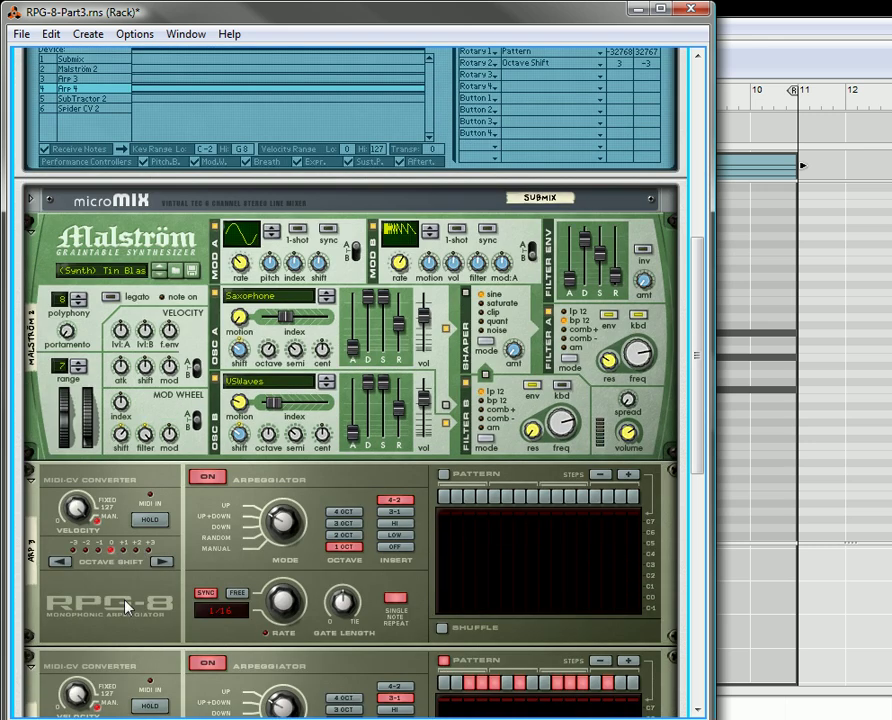
pyautogui.scroll(-2, 127, 606)
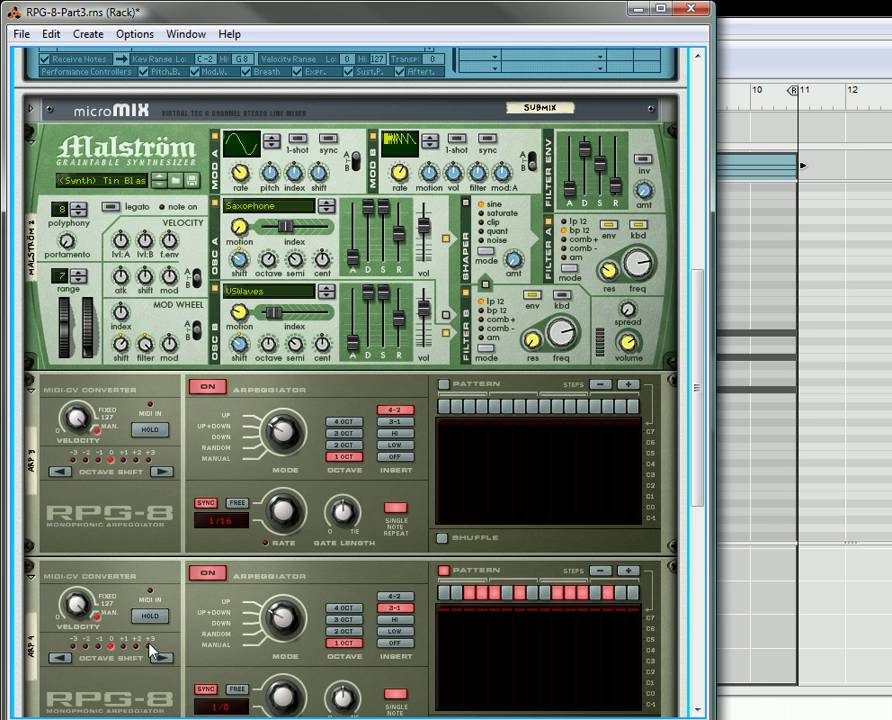
pyautogui.scroll(8, 320, 325)
pyautogui.scroll(2, 320, 326)
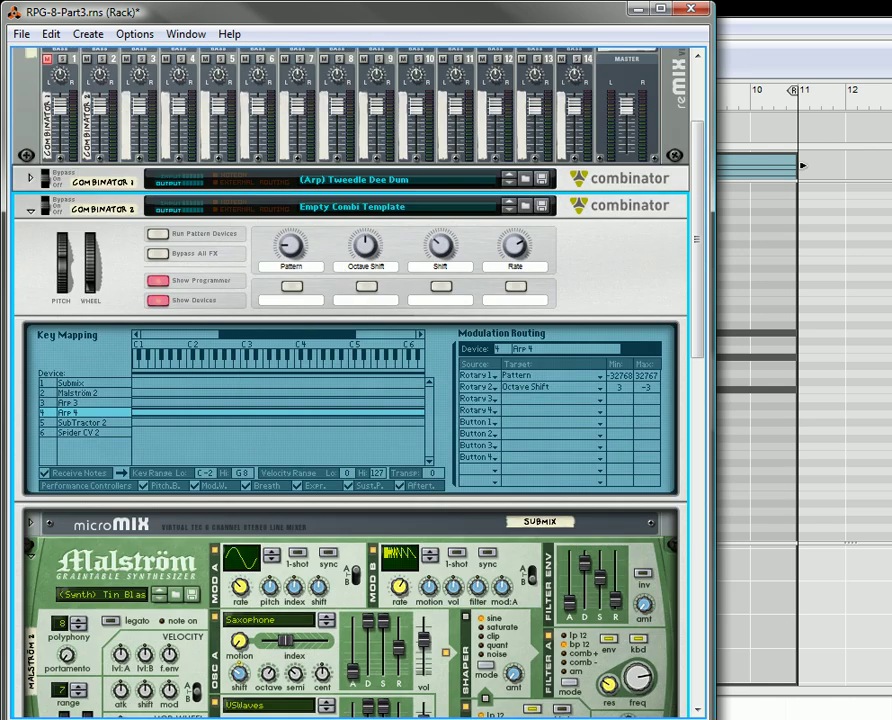
pyautogui.press('space')
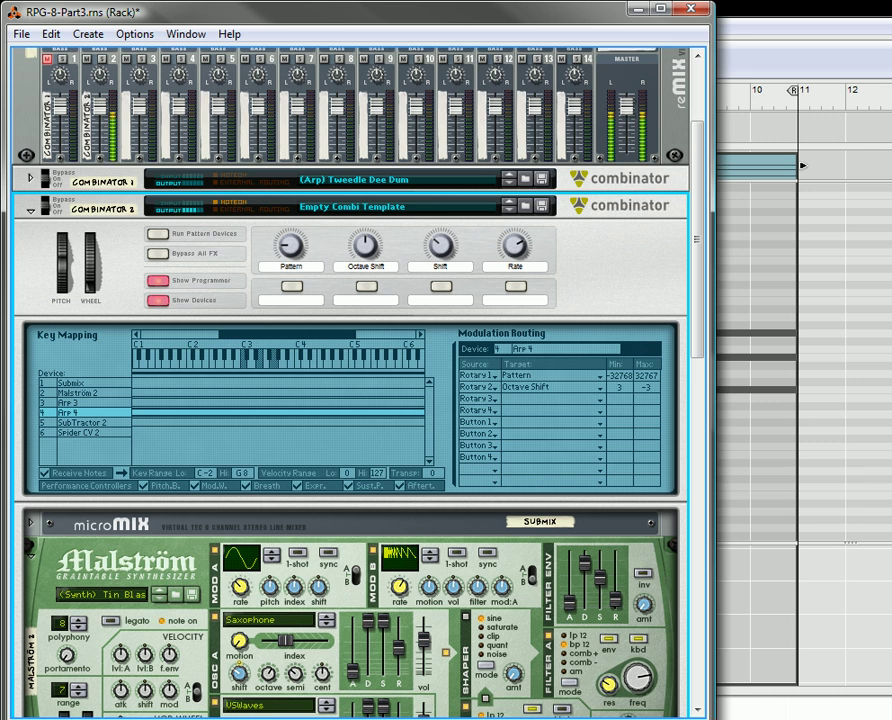
pyautogui.moveTo(365, 252); pyautogui.dragTo(391, 229)
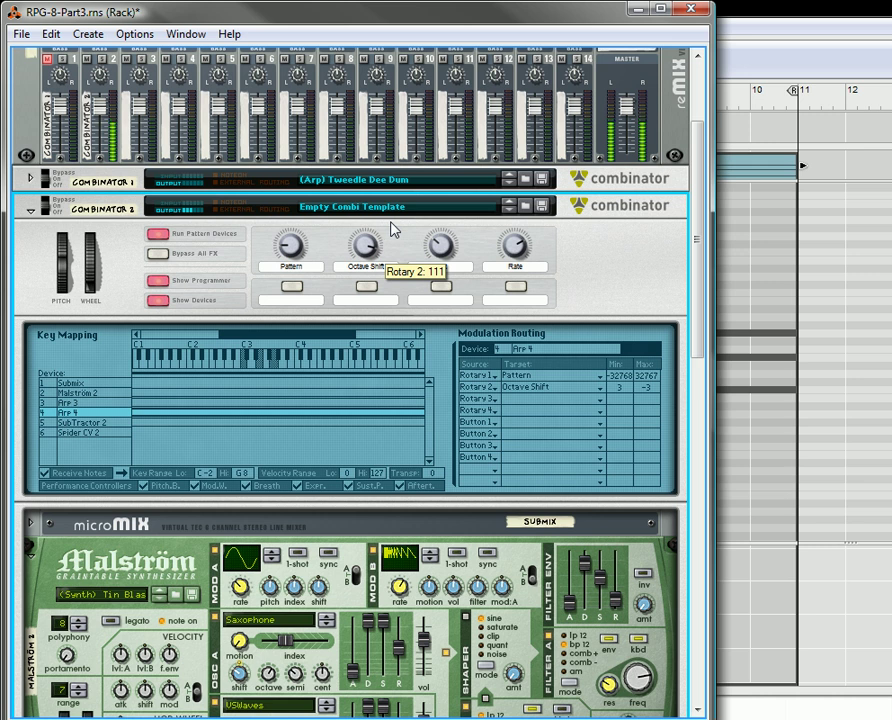
pyautogui.moveTo(441, 249); pyautogui.dragTo(407, 283)
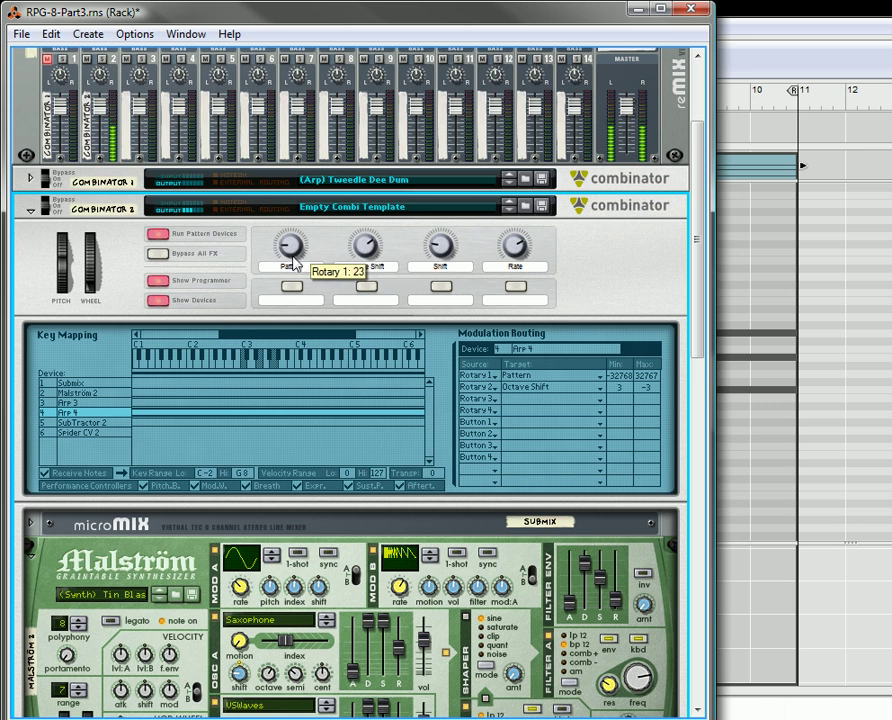
pyautogui.moveTo(296, 250); pyautogui.dragTo(304, 225)
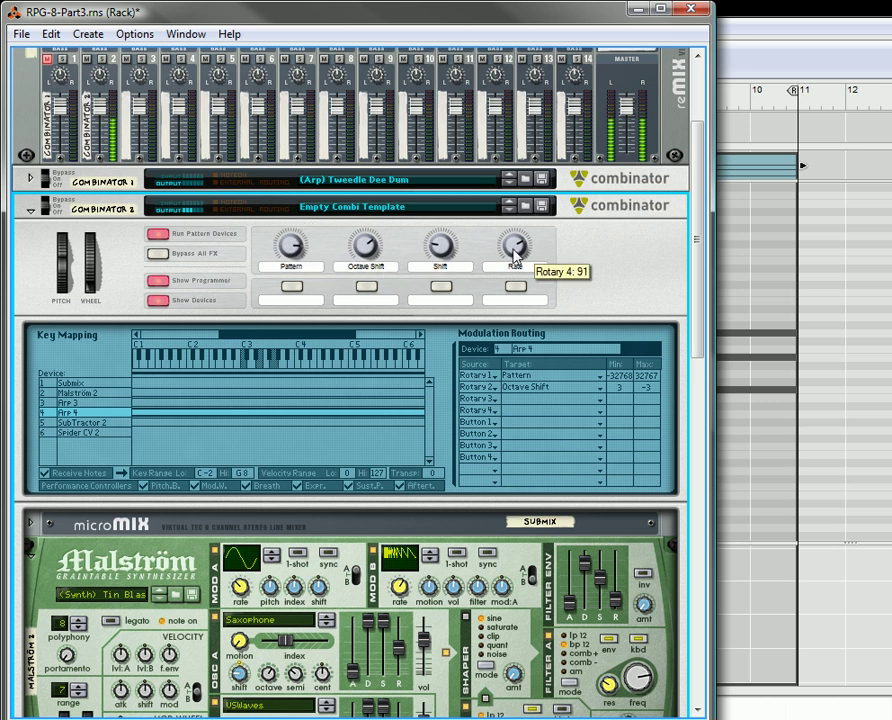
pyautogui.moveTo(516, 249); pyautogui.dragTo(520, 342)
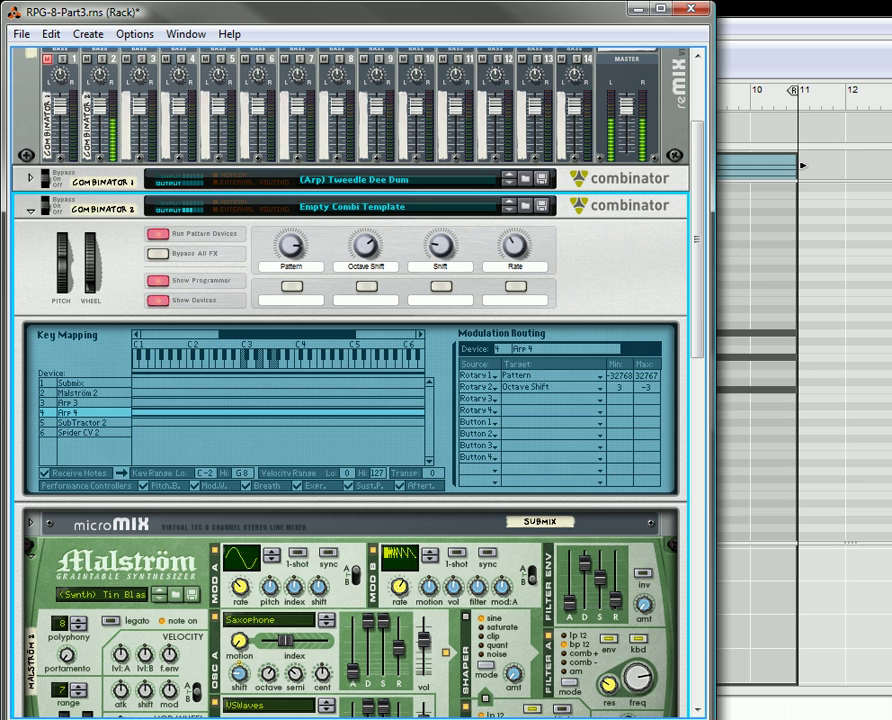
# Step: Examine the octave shifts of both RPG-8s and the rear CV cabling between the arpeggiators, SubTractor and Spider CV
pyautogui.scroll(-3, 165, 285)
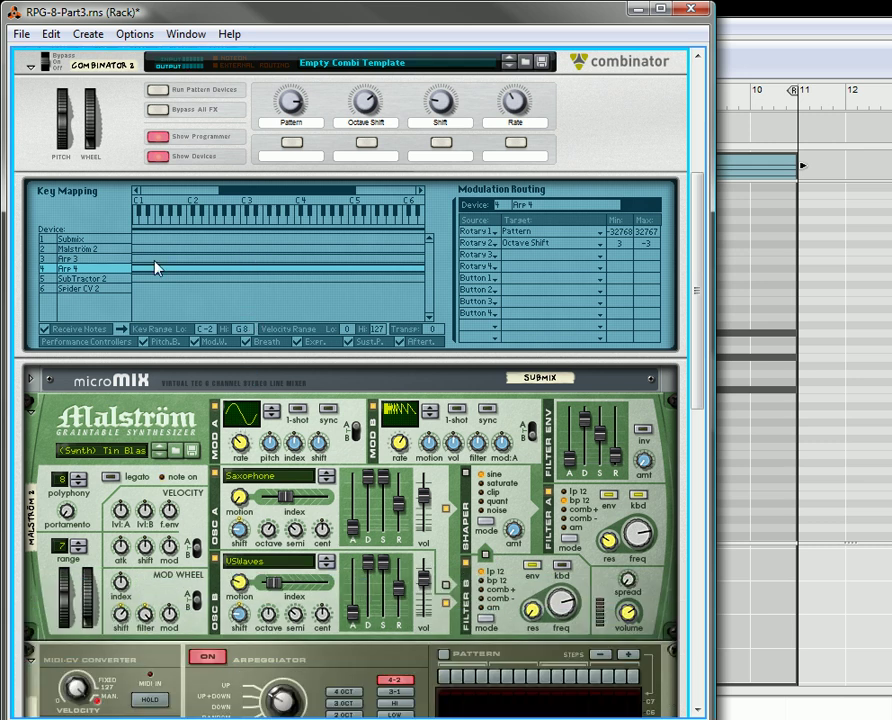
pyautogui.scroll(-2, 174, 163)
pyautogui.scroll(-8, 160, 360)
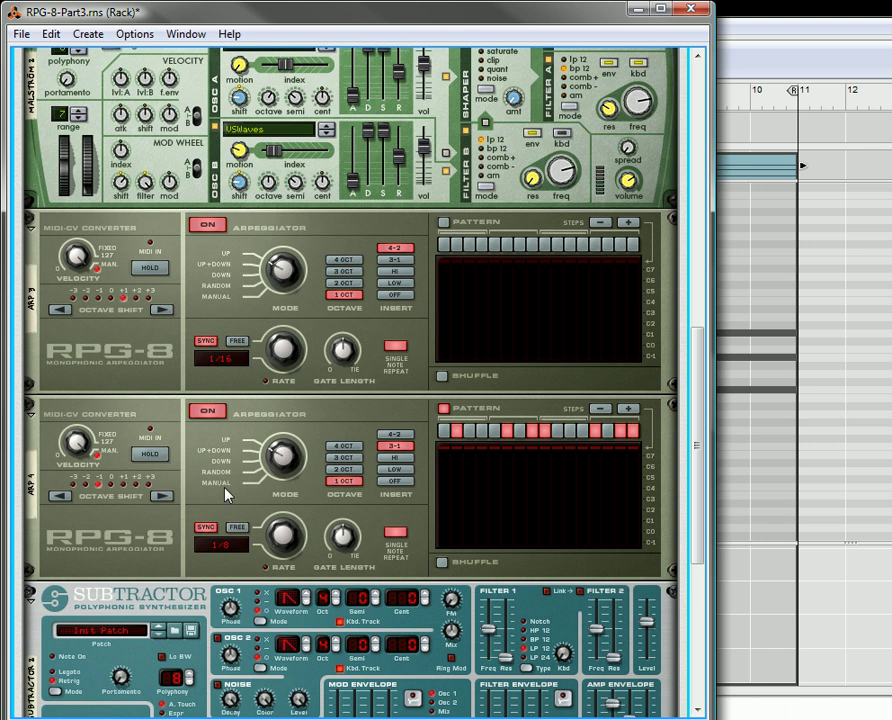
pyautogui.press('Tab')
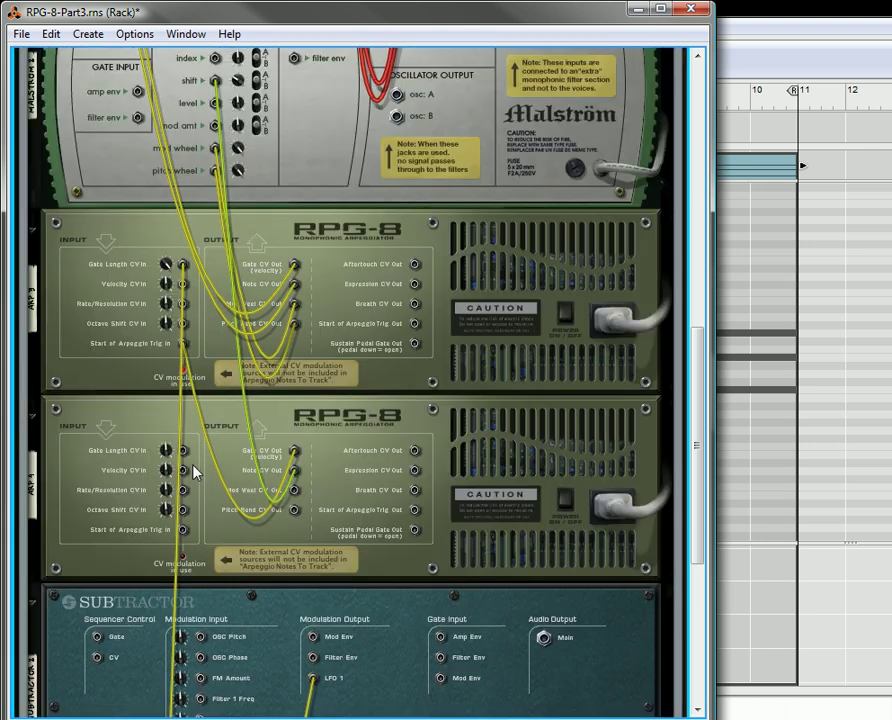
pyautogui.scroll(-2, 196, 472)
pyautogui.scroll(-3, 265, 505)
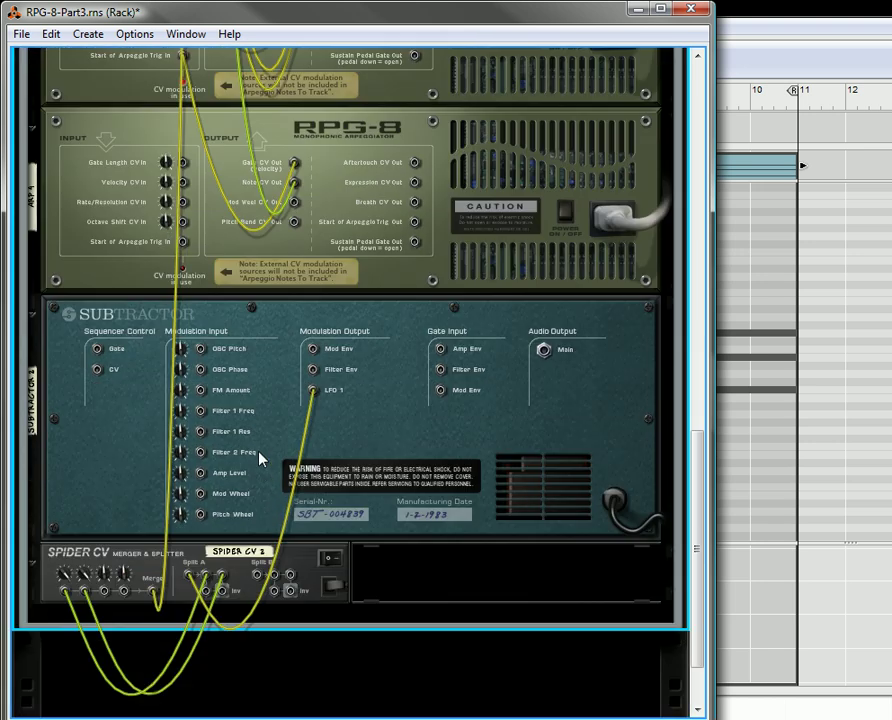
pyautogui.scroll(5, 259, 458)
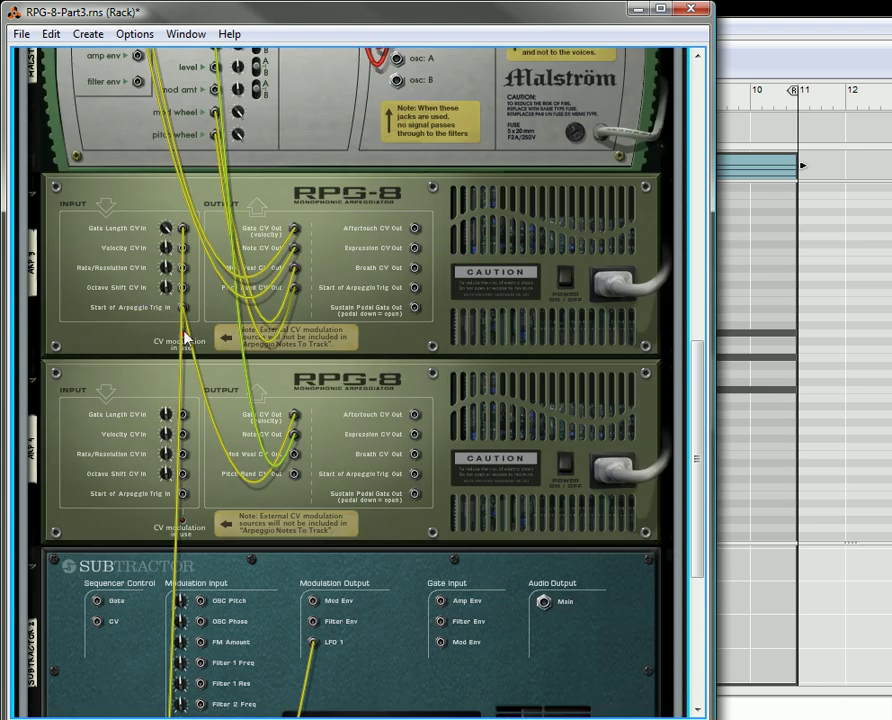
pyautogui.press('Tab')
pyautogui.scroll(2, 309, 425)
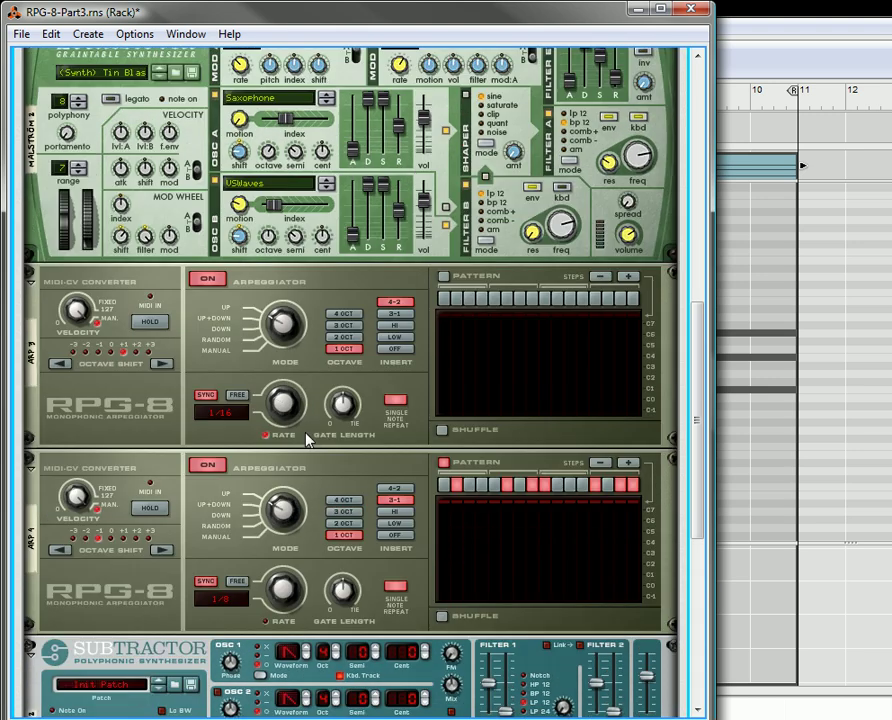
pyautogui.scroll(10, 306, 439)
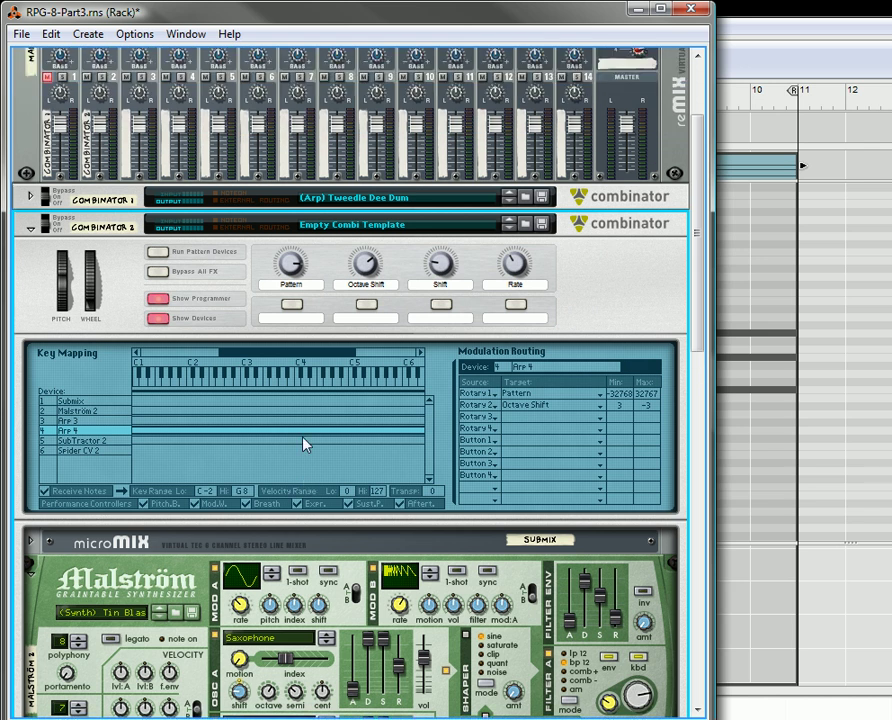